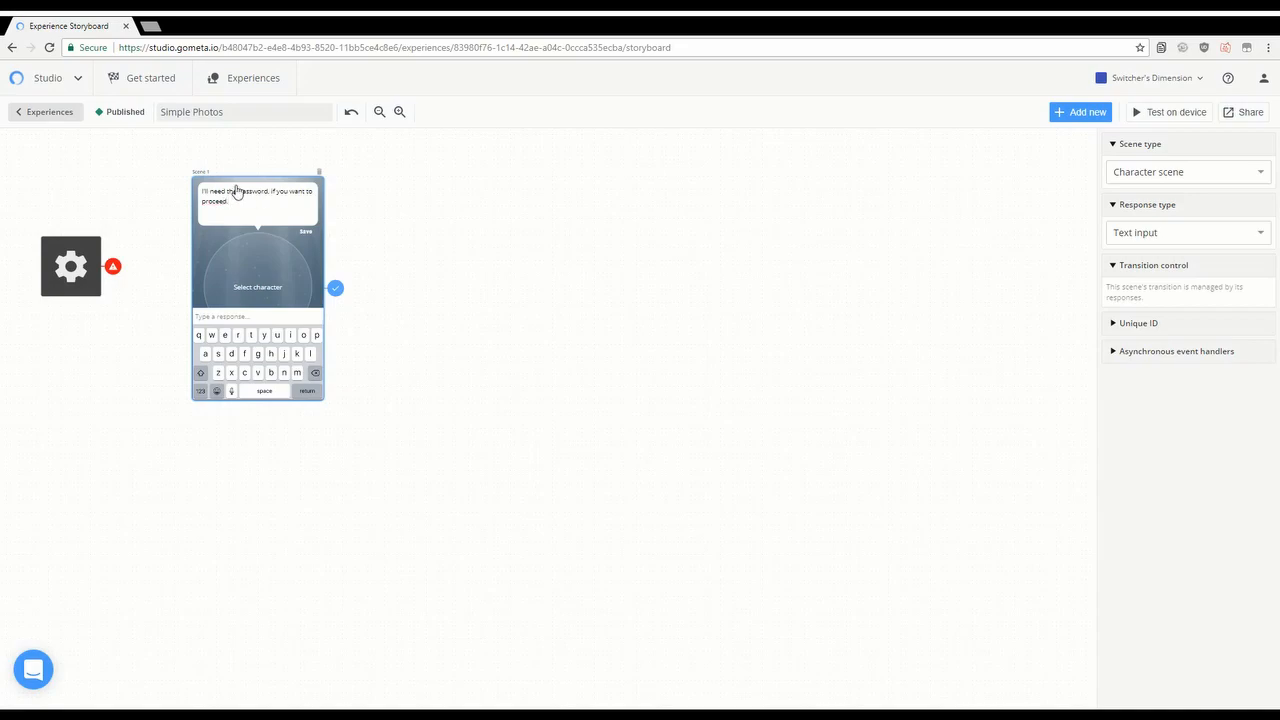
Step: Make Scene 1 the experience's initial scene from the gear settings node
click(363, 233)
click(1266, 333)
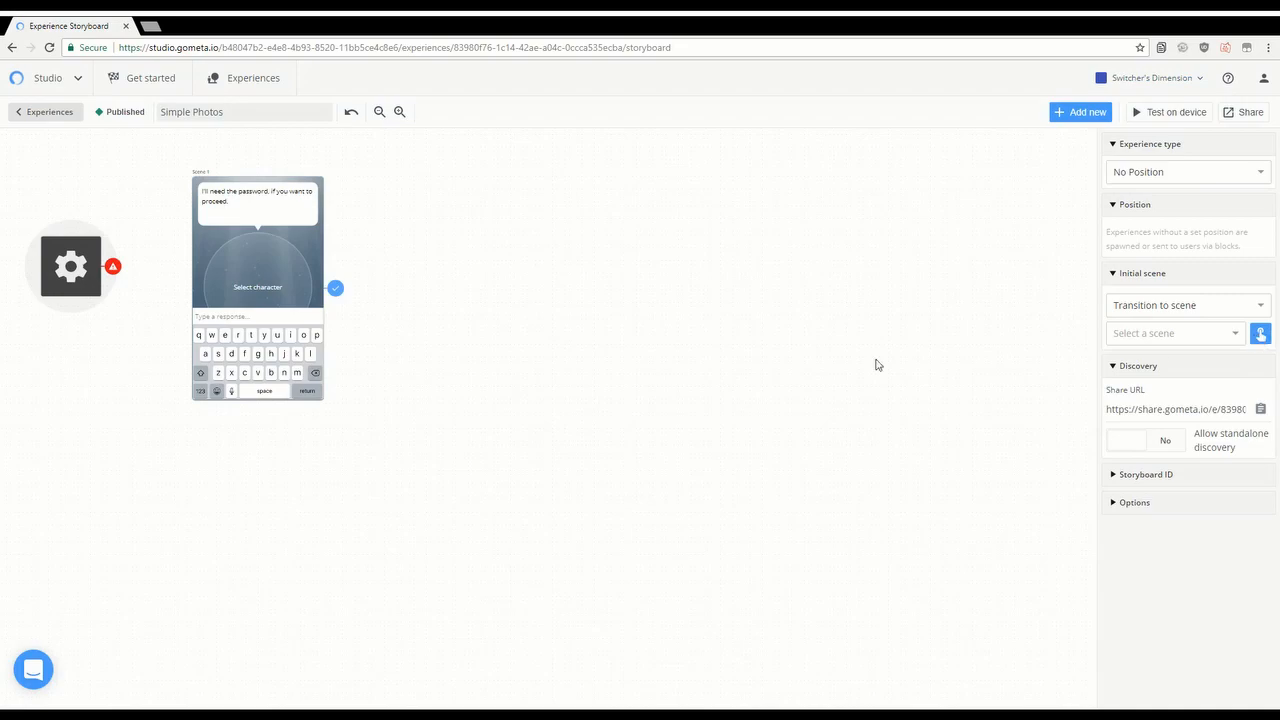
click(251, 356)
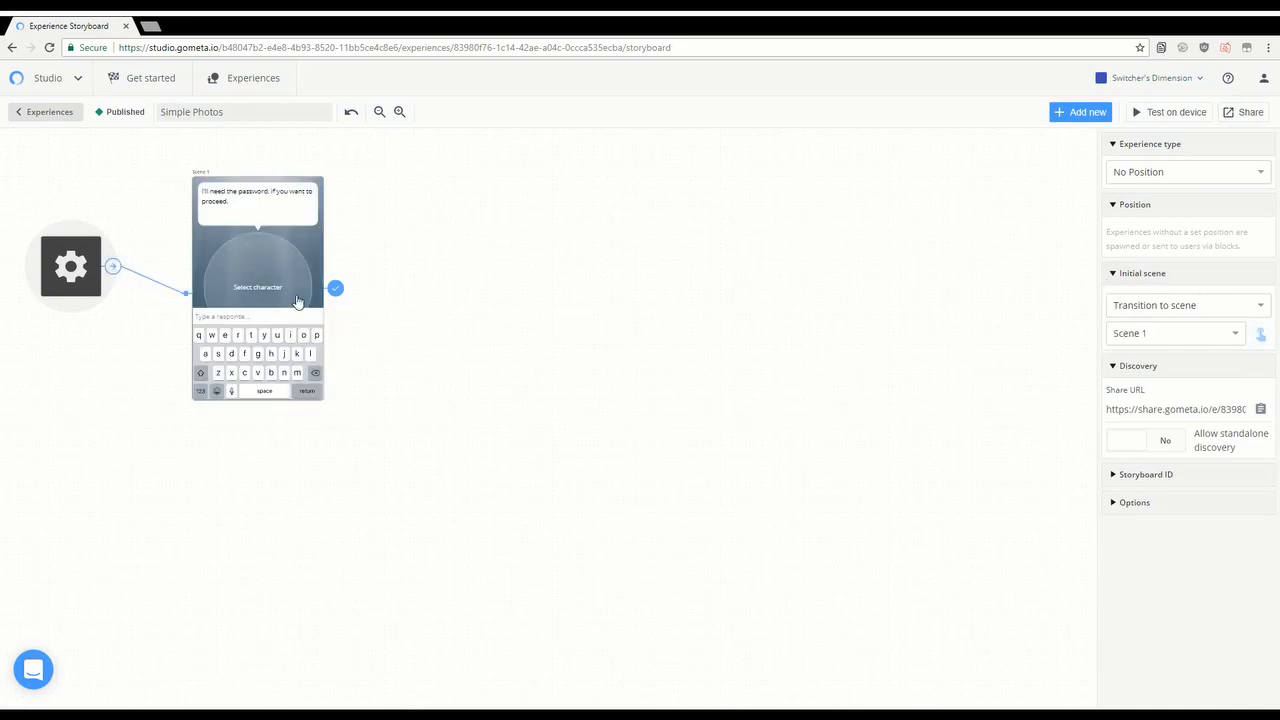
Step: Bring up the character choices for Scene 1
click(257, 282)
click(198, 172)
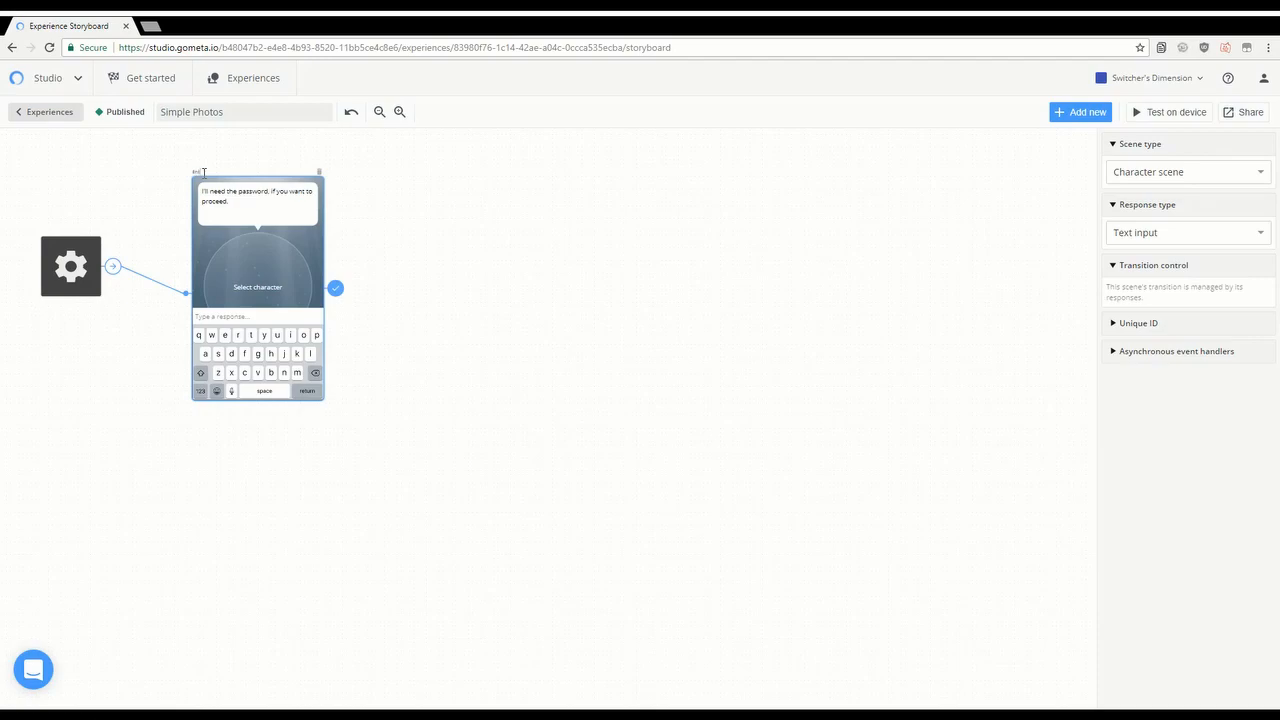
click(257, 284)
Step: Search all characters for 'wizard' and assign Blue Wizard to the password scene
click(1212, 186)
text(wizard)
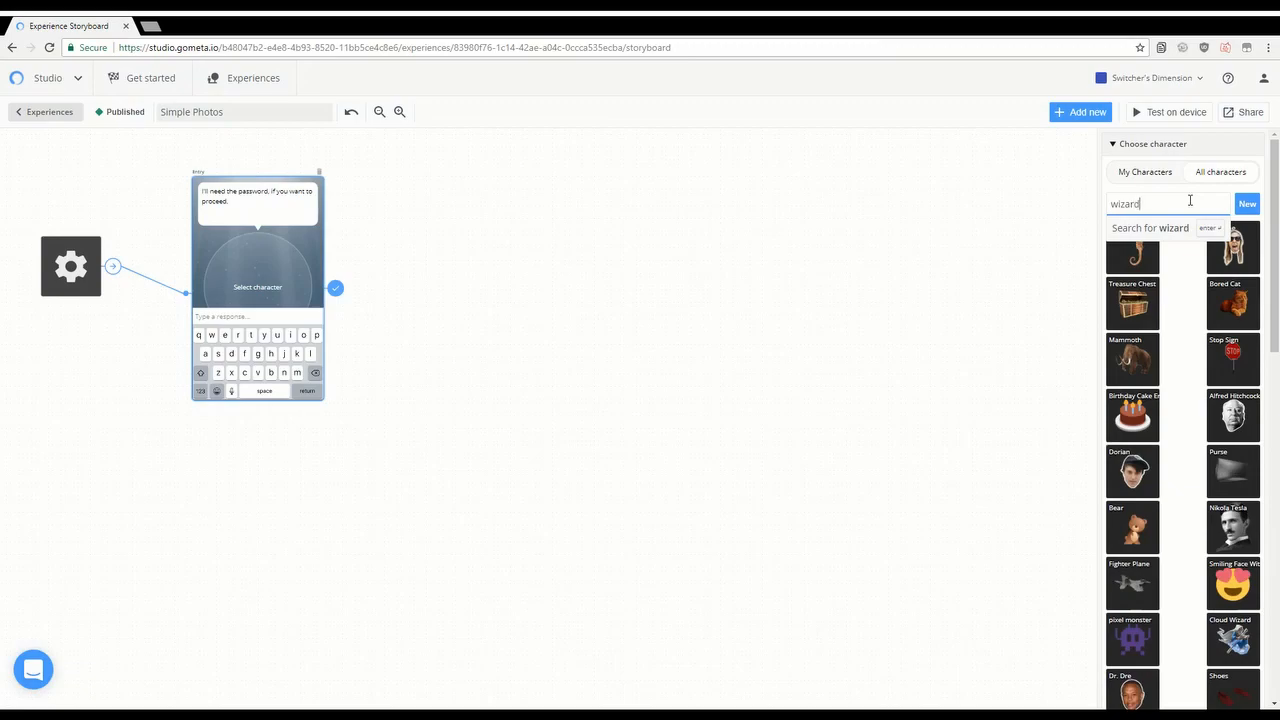
click(1244, 208)
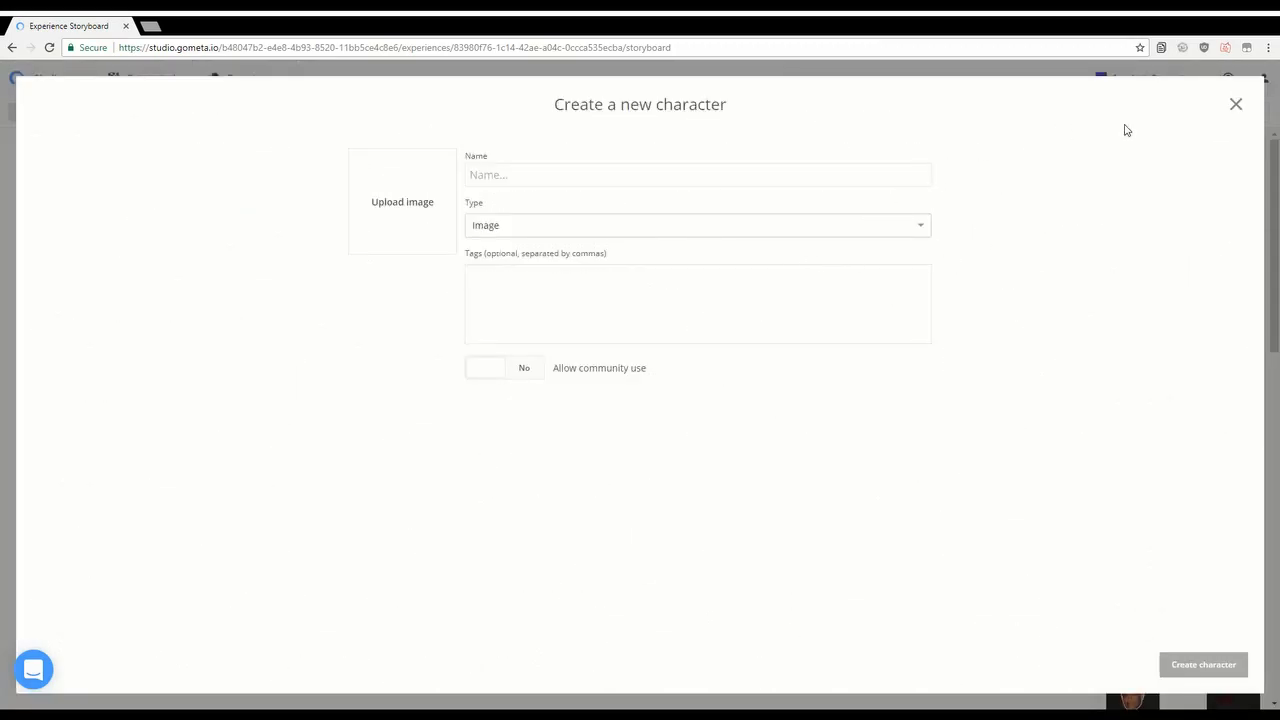
click(1237, 105)
click(1195, 202)
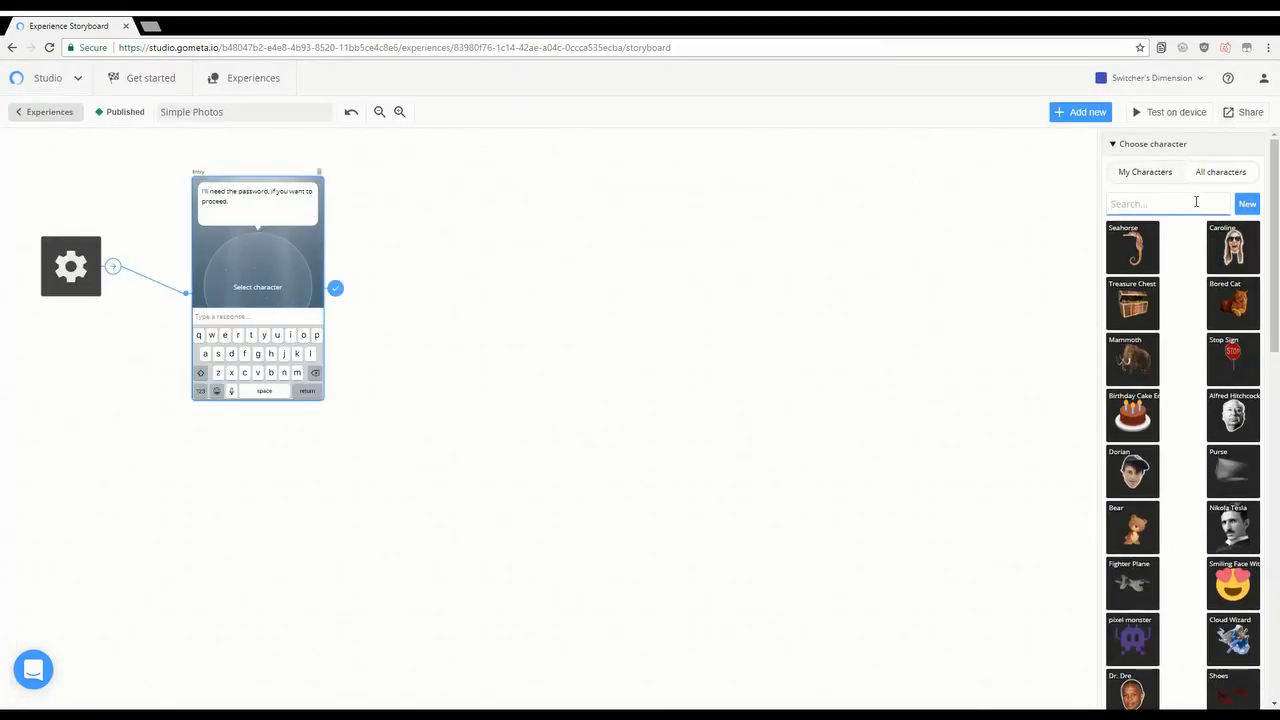
text(wizar)
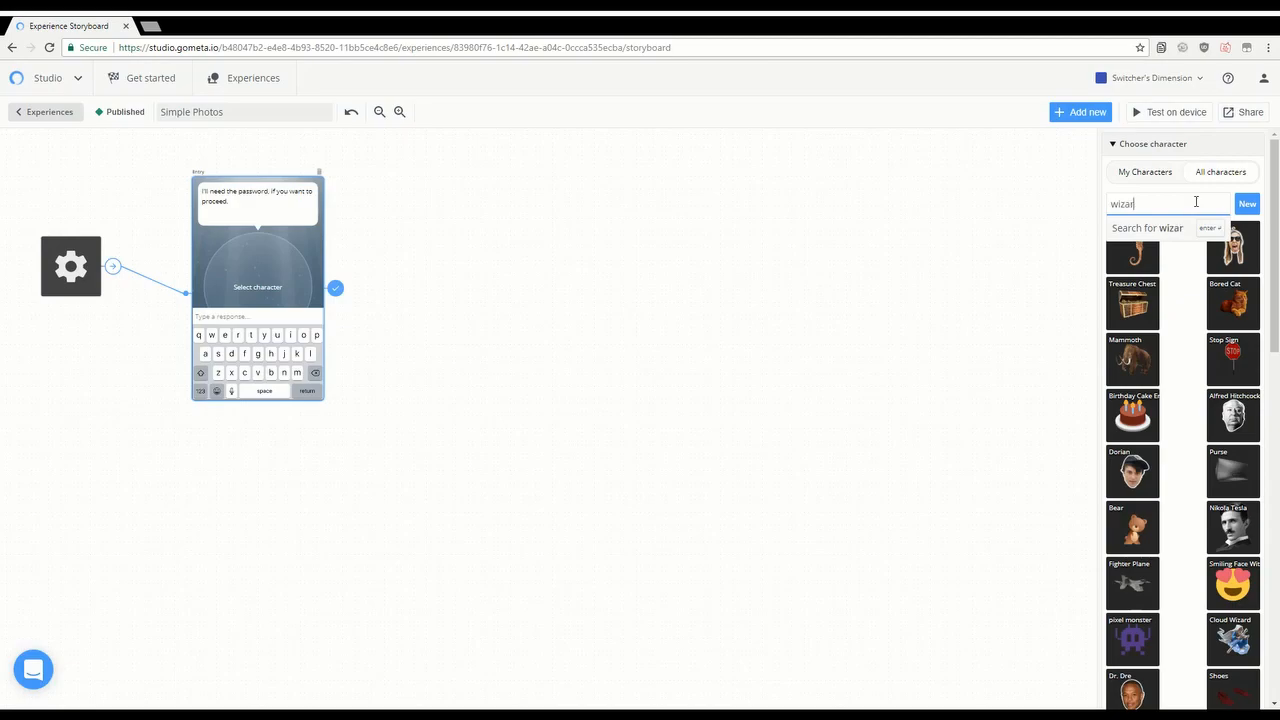
text(d)
key(Return)
click(1188, 245)
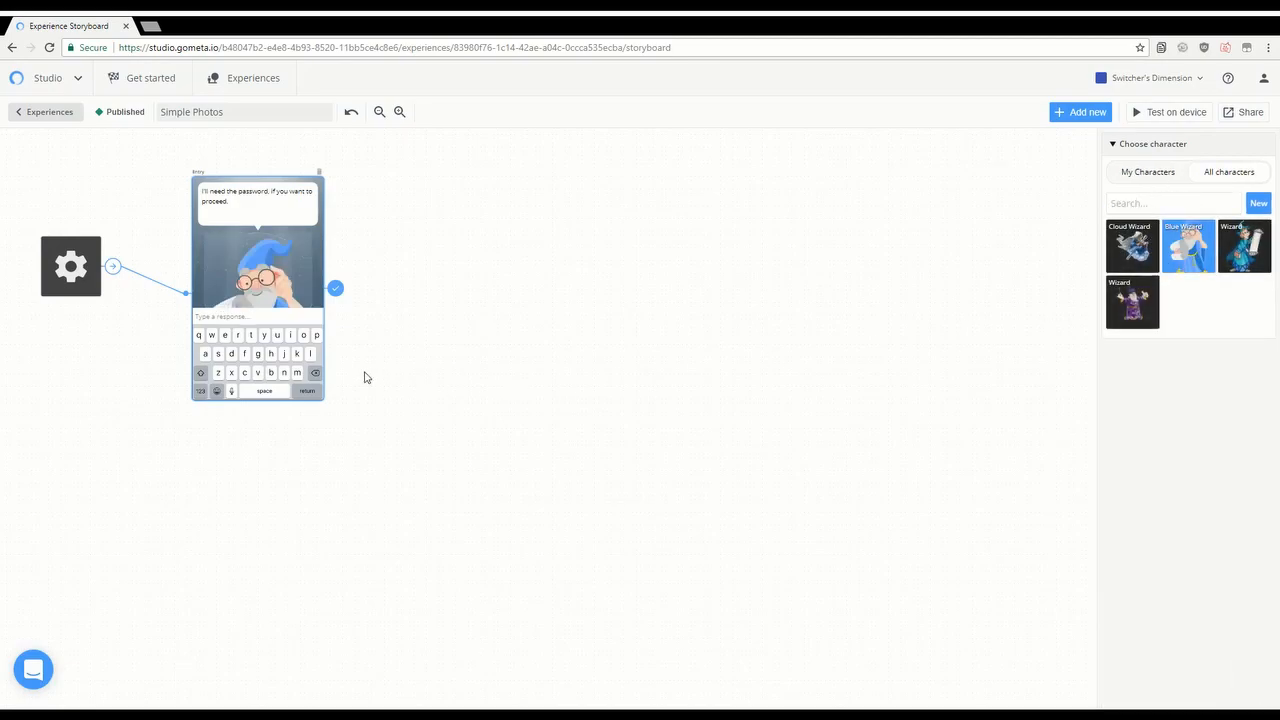
click(337, 291)
Step: Route the scene's reply to a new block via Transition to block
click(1194, 235)
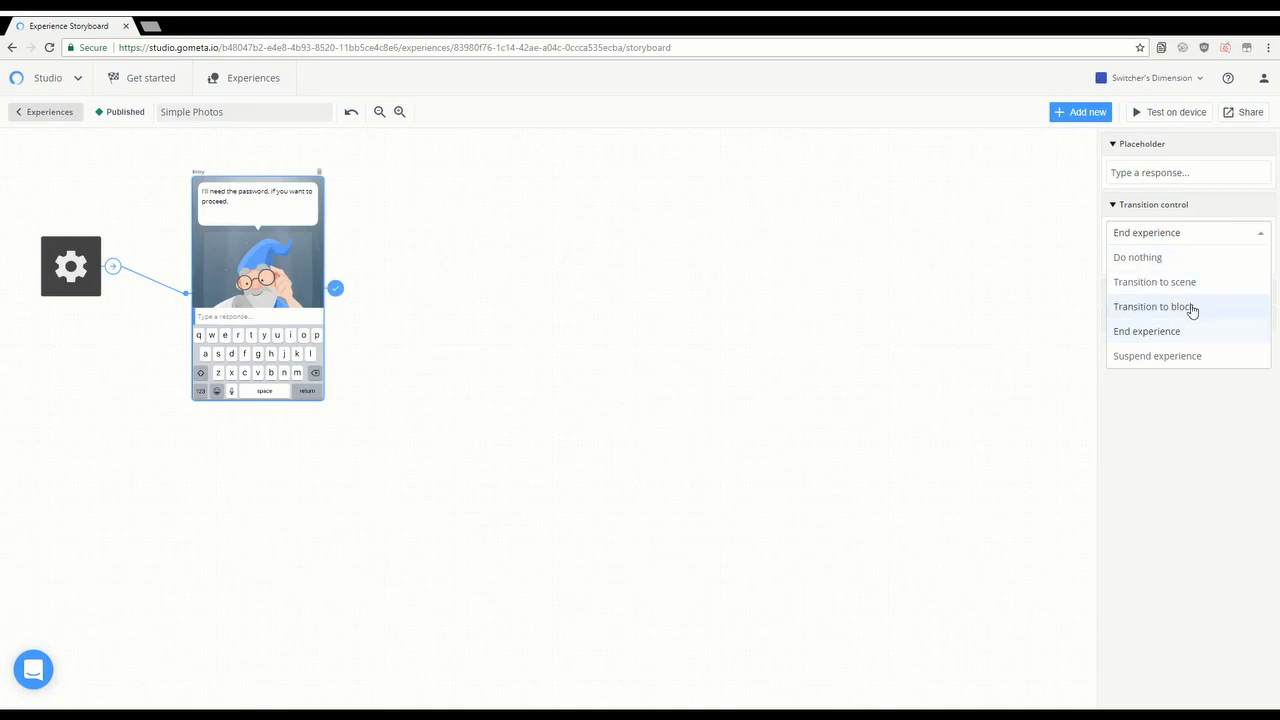
click(1192, 309)
click(1203, 262)
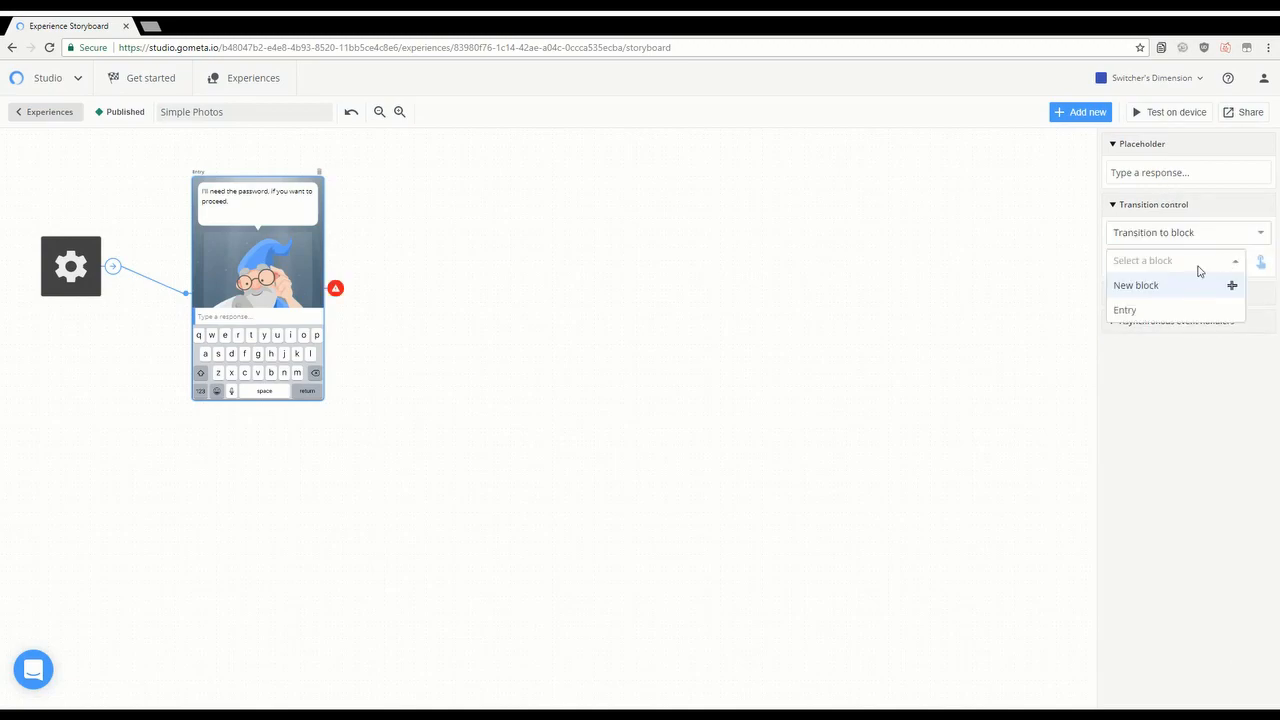
click(1157, 298)
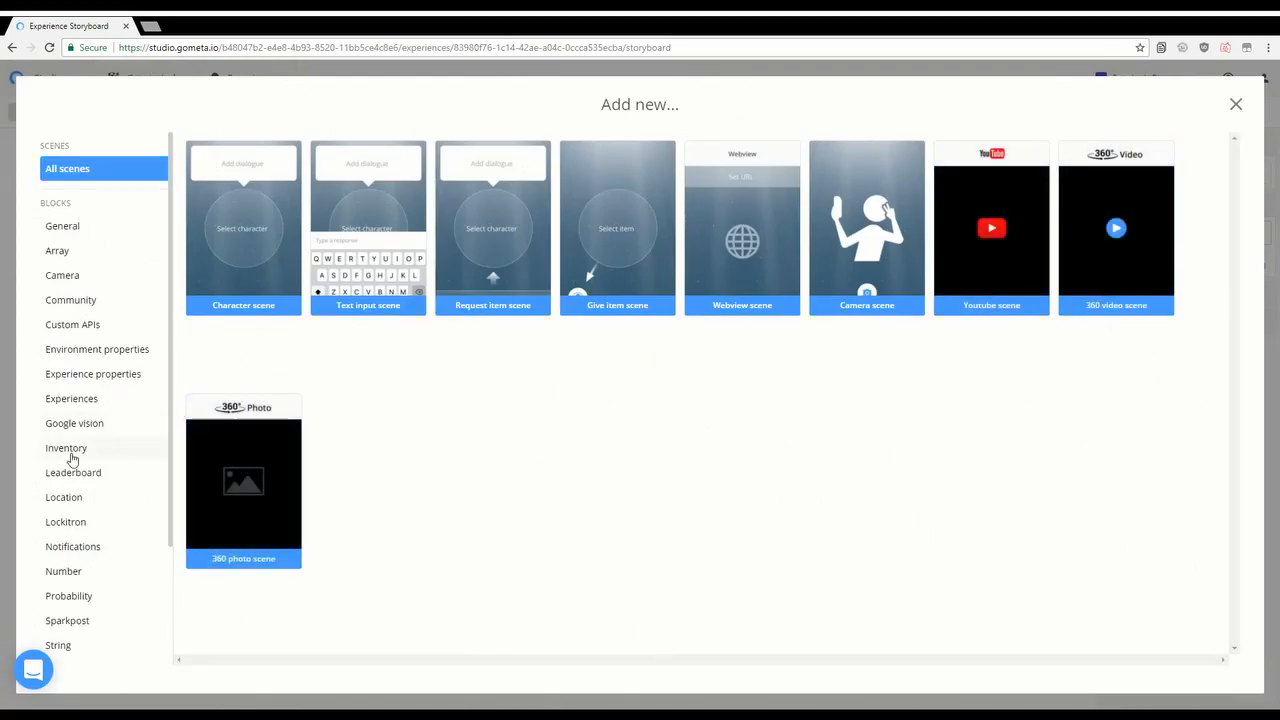
Step: Add a String 'Response is number' block and place it right of the wizard scene
scroll(80, 500, down, 3)
click(73, 518)
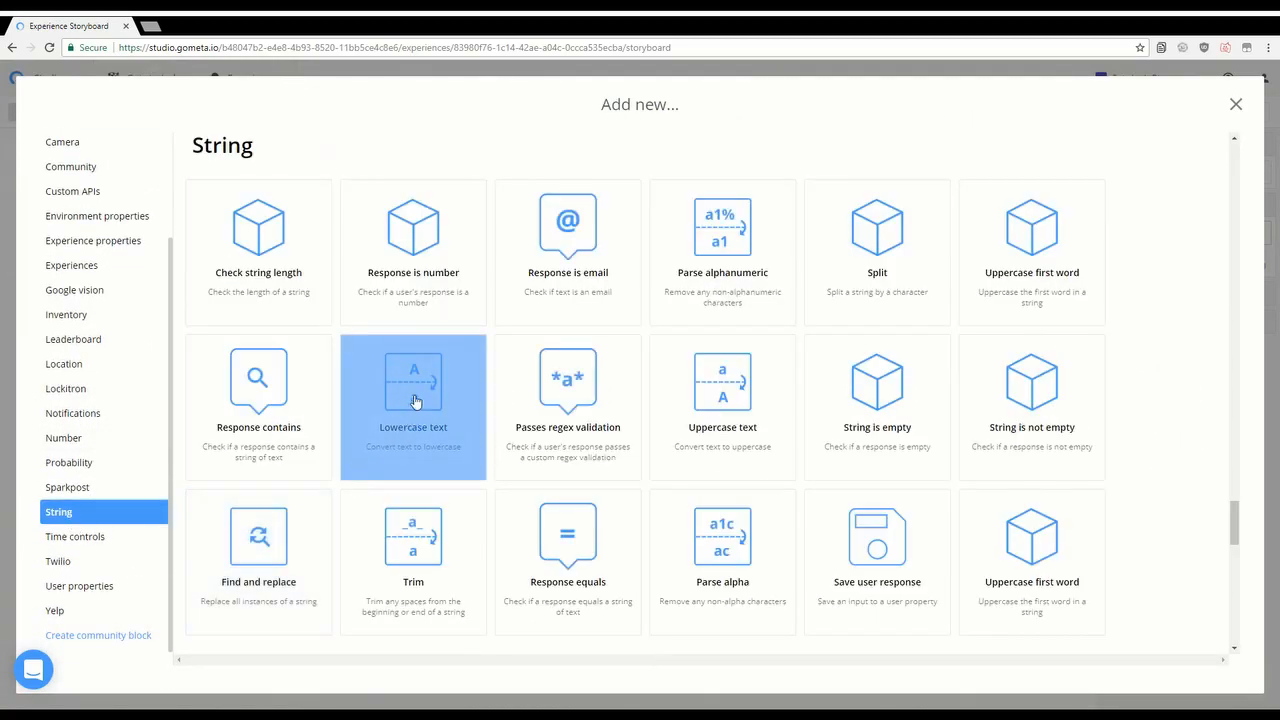
click(413, 250)
drag(414, 194, 455, 280)
click(277, 197)
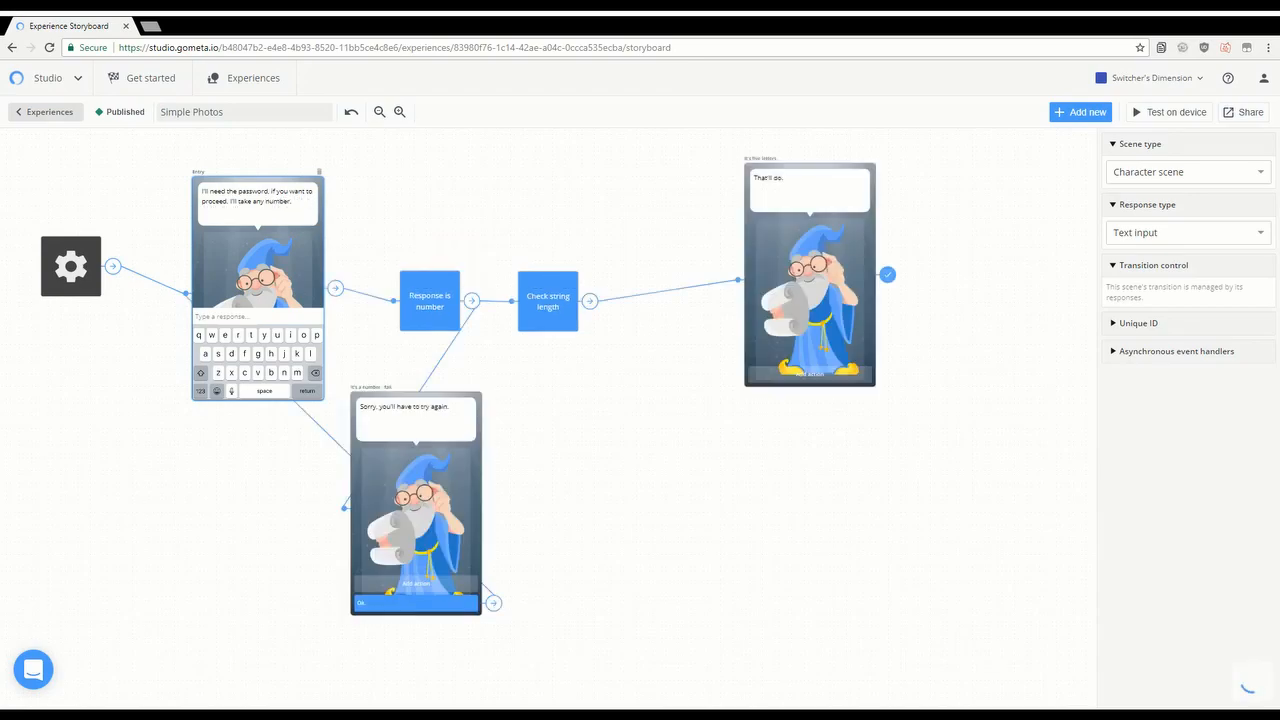
Step: Delete Check string length; send numbers to "It's five letters." and others to "It's a number - fail"
click(566, 309)
key(Delete)
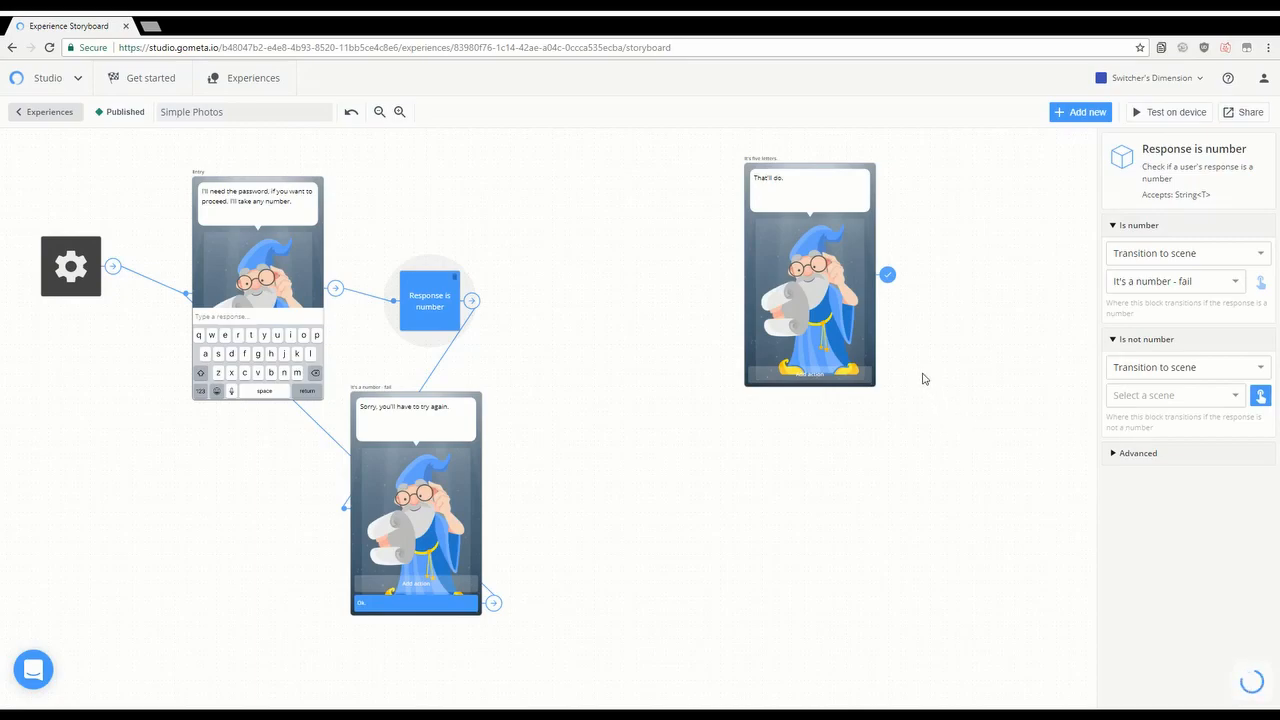
click(1259, 287)
click(817, 329)
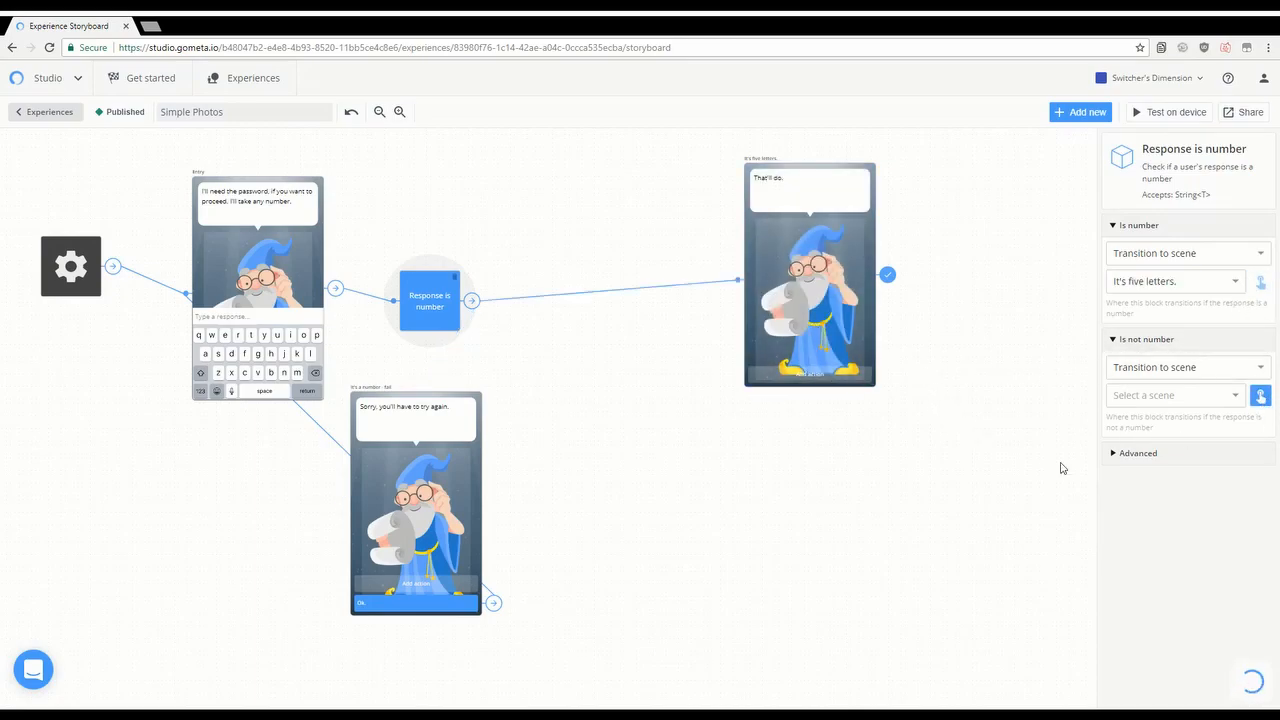
click(440, 495)
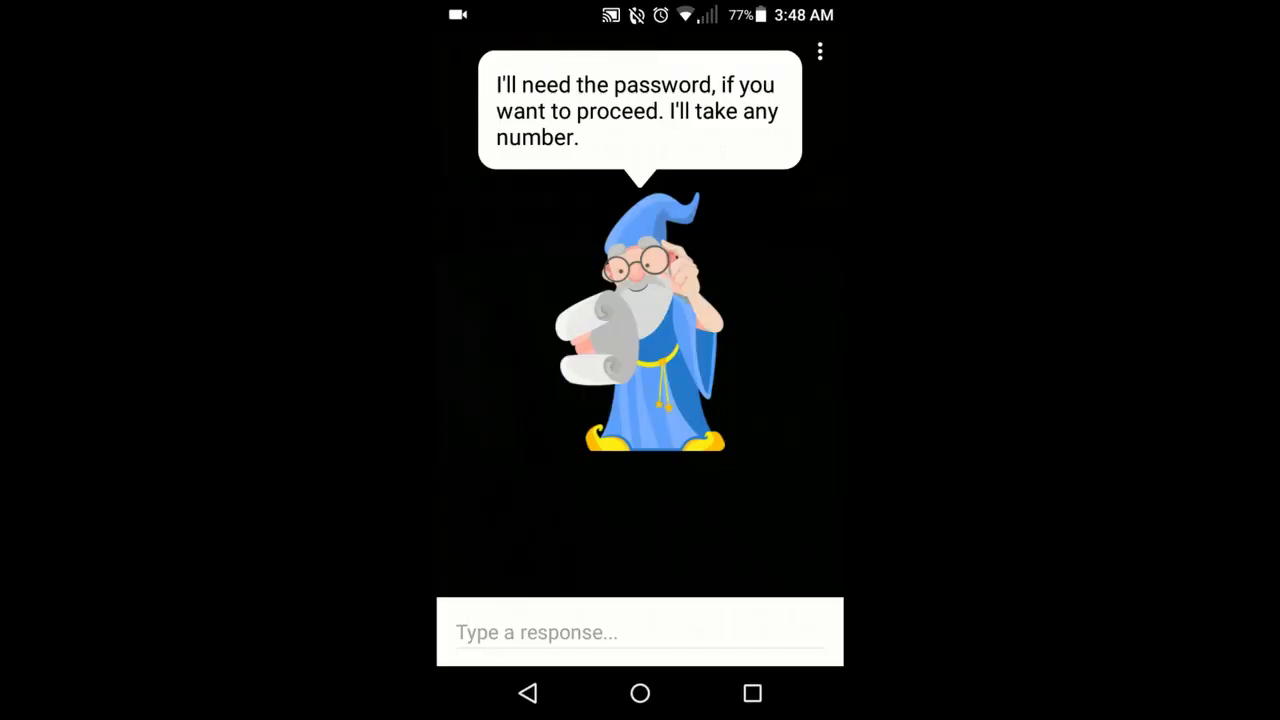
click(640, 631)
click(466, 632)
text(5)
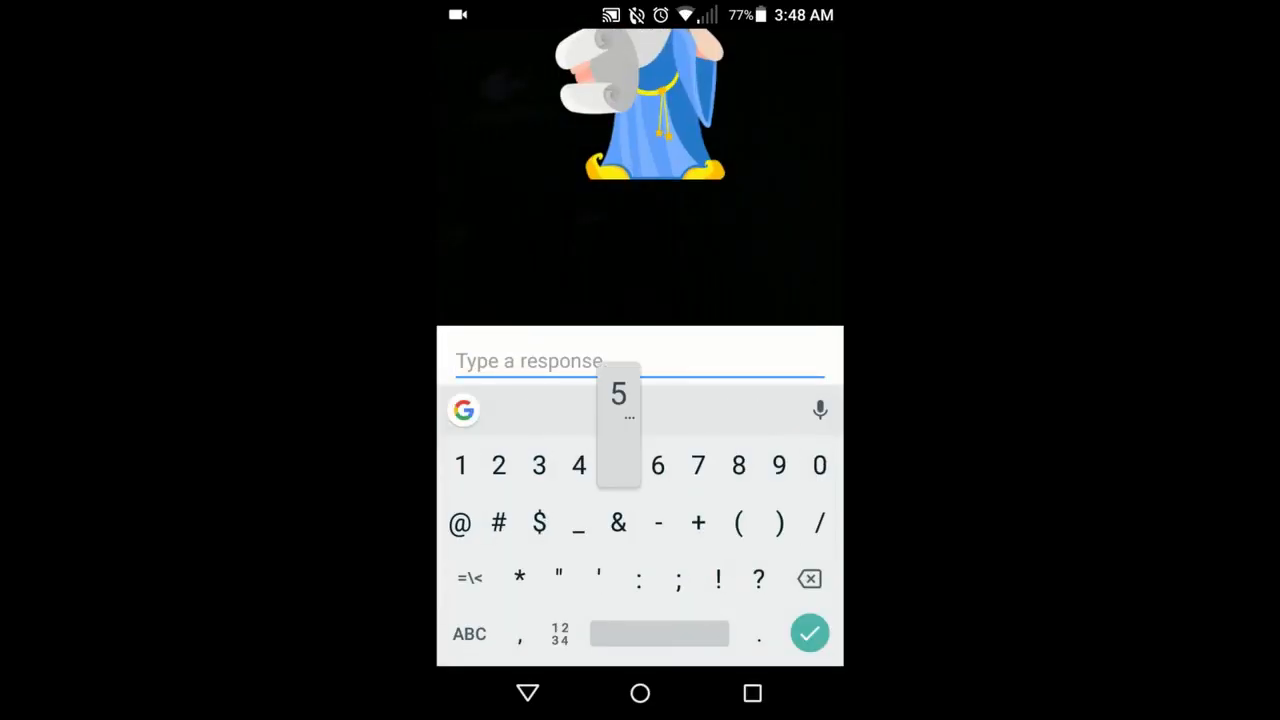
key(Return)
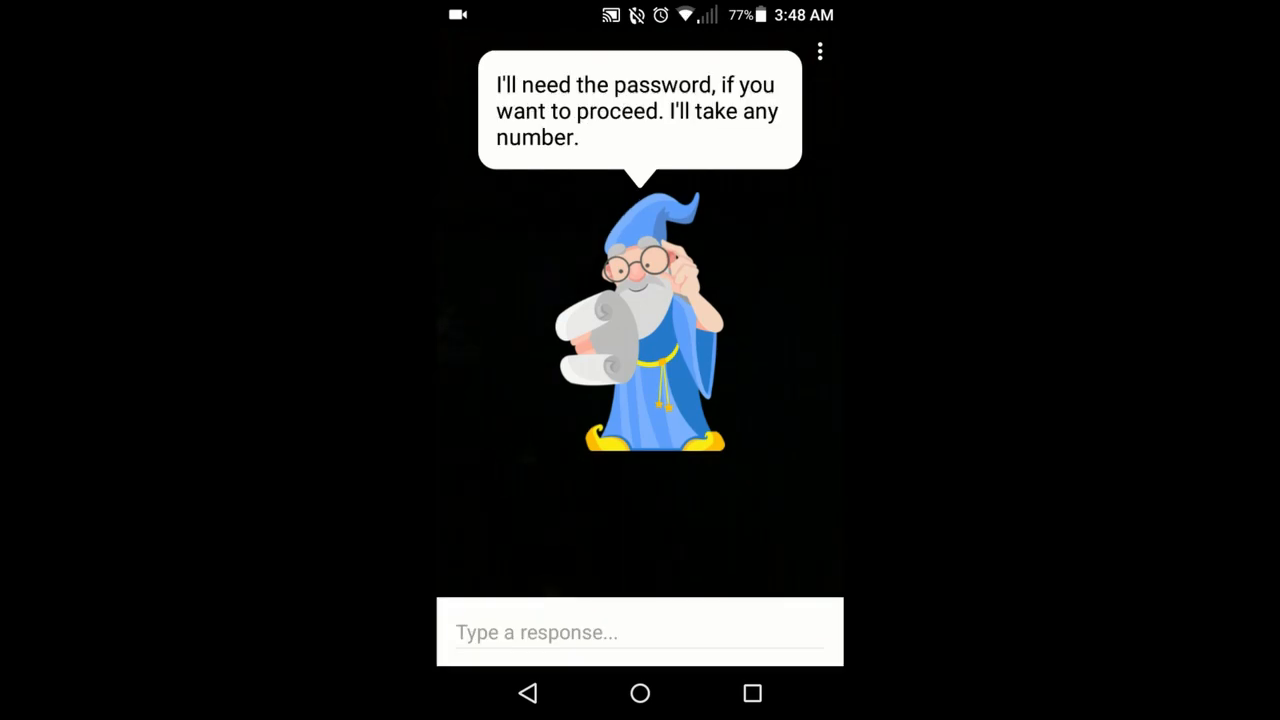
Step: Submit 'no' as the password and dismiss the "Sorry, you'll have to try again." rejection
click(640, 633)
text(no)
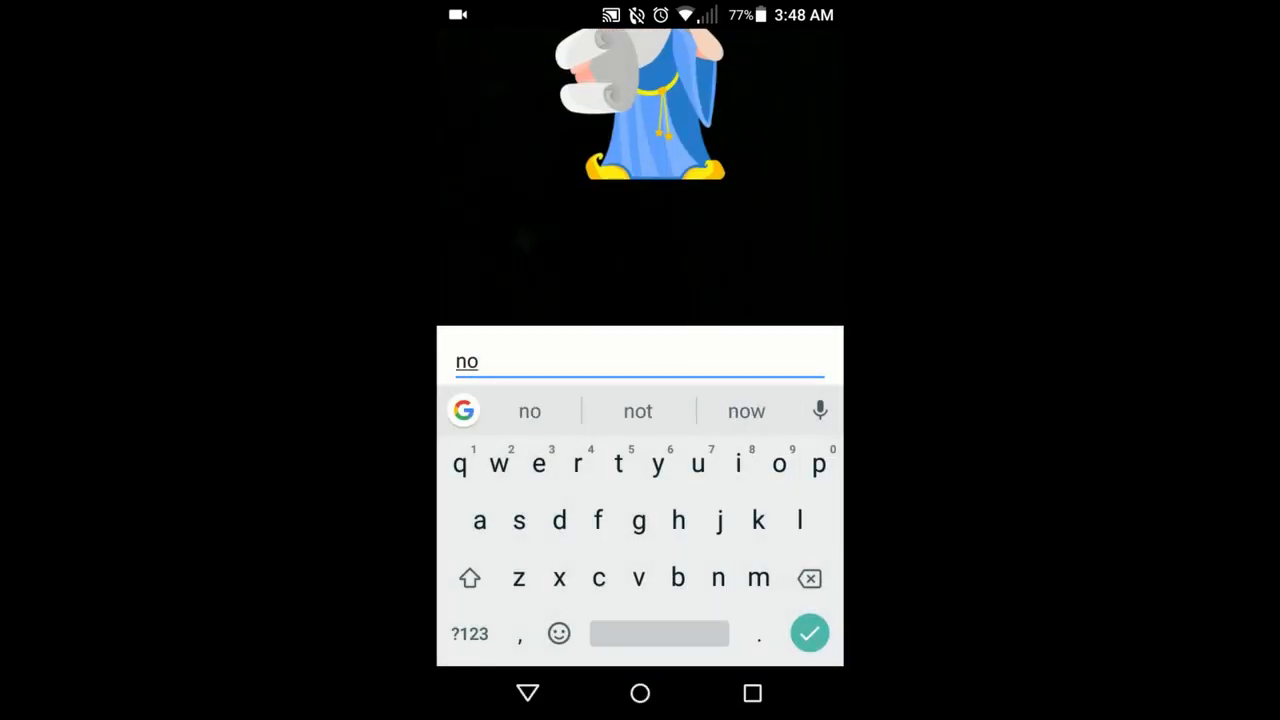
key(Return)
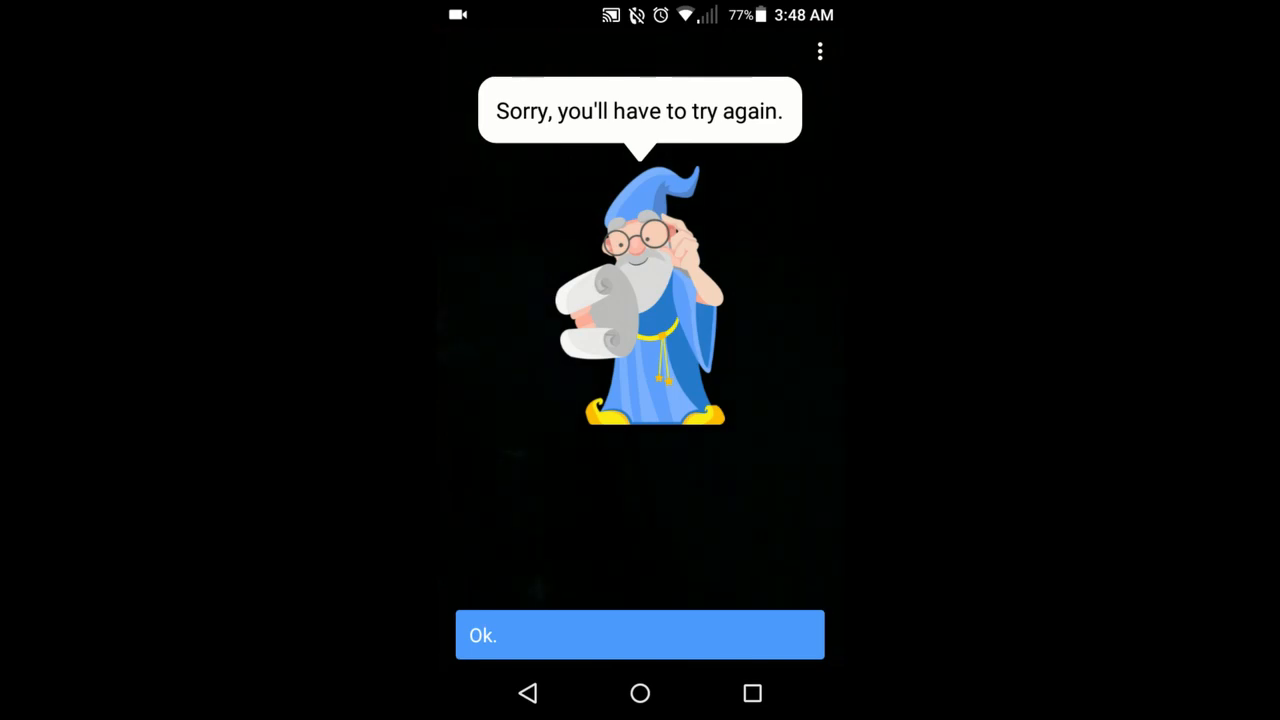
click(640, 635)
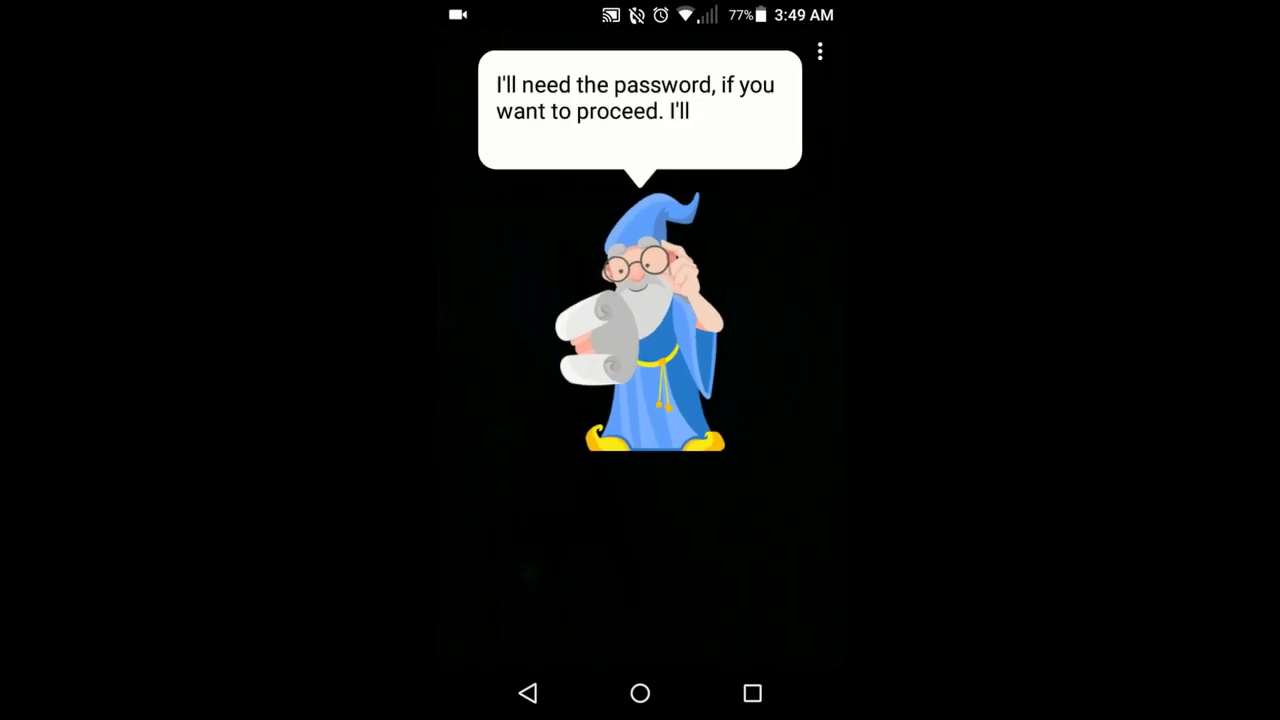
click(640, 645)
click(469, 640)
text(798643455667)
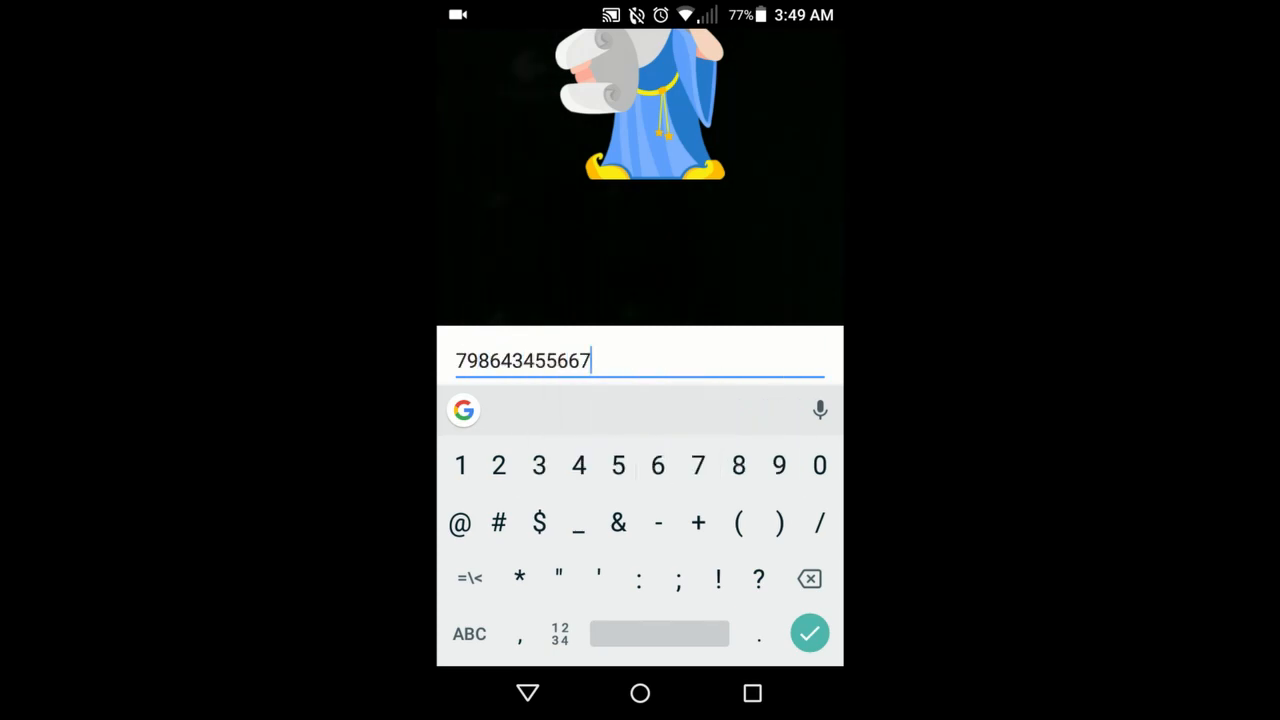
key(Return)
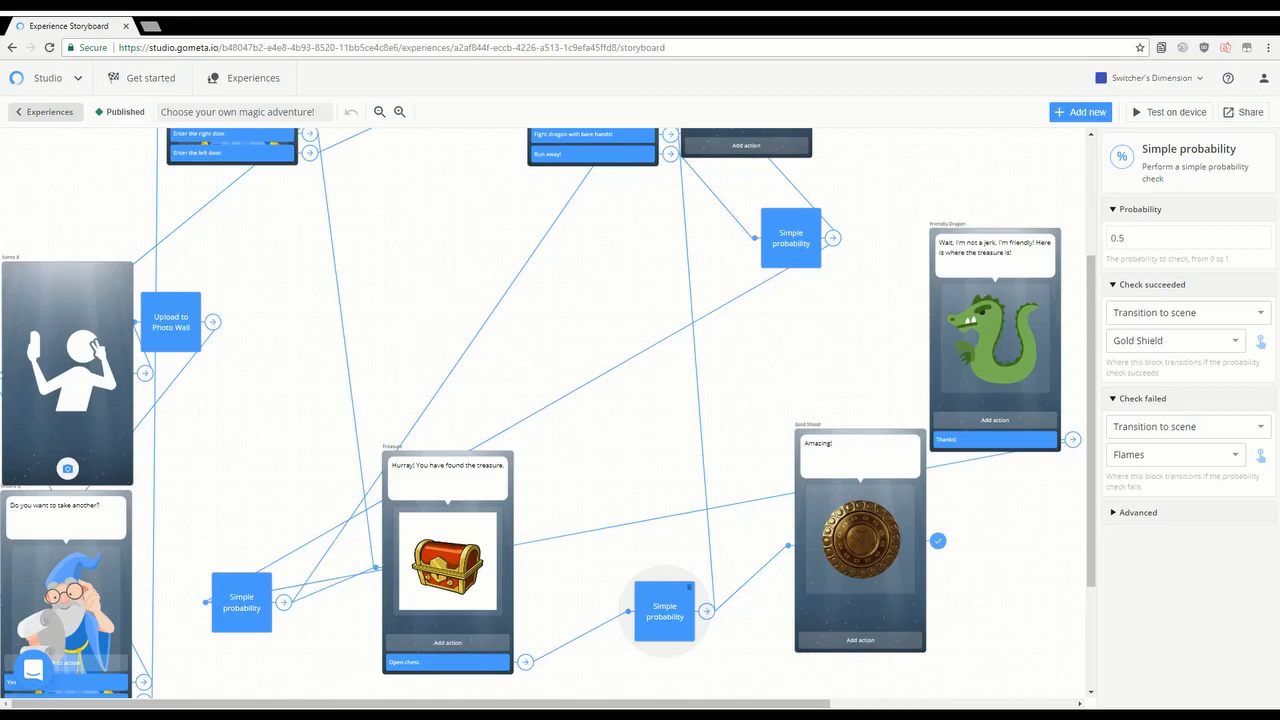
Step: Scroll the magic adventure storyboard down to the treasure-chest scene
scroll(548, 414, down, 1)
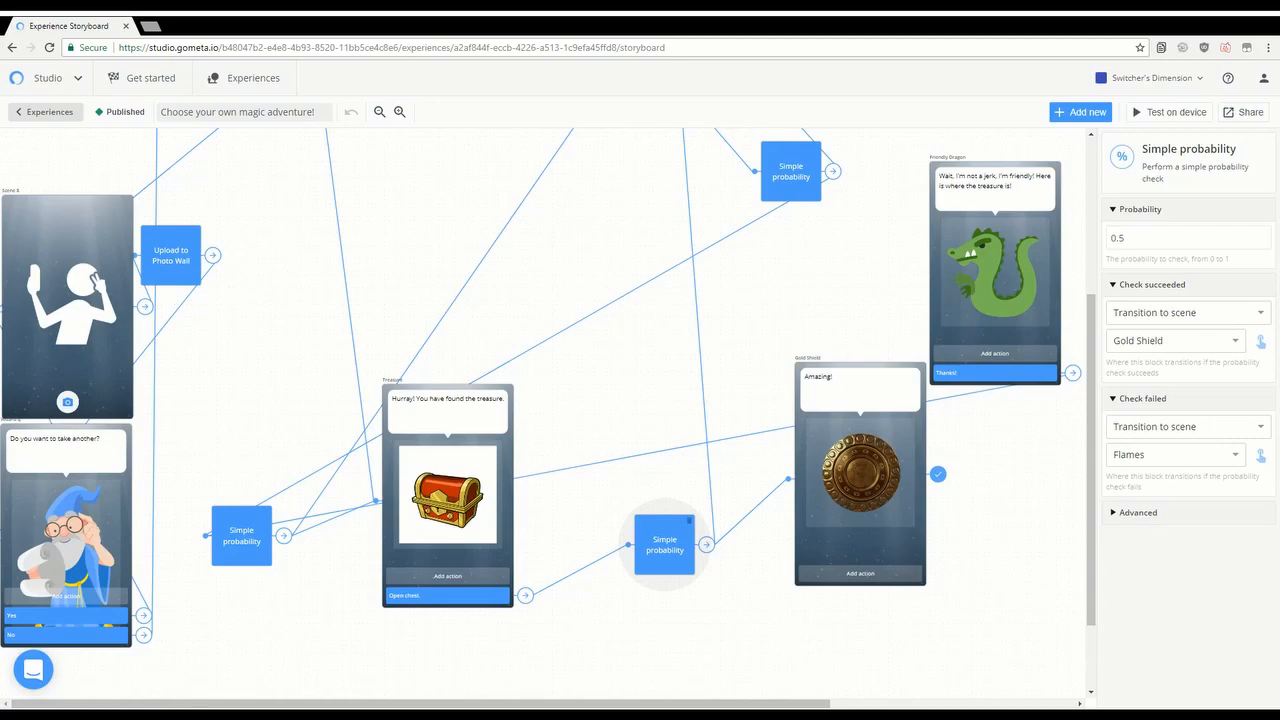
scroll(548, 414, up, 4)
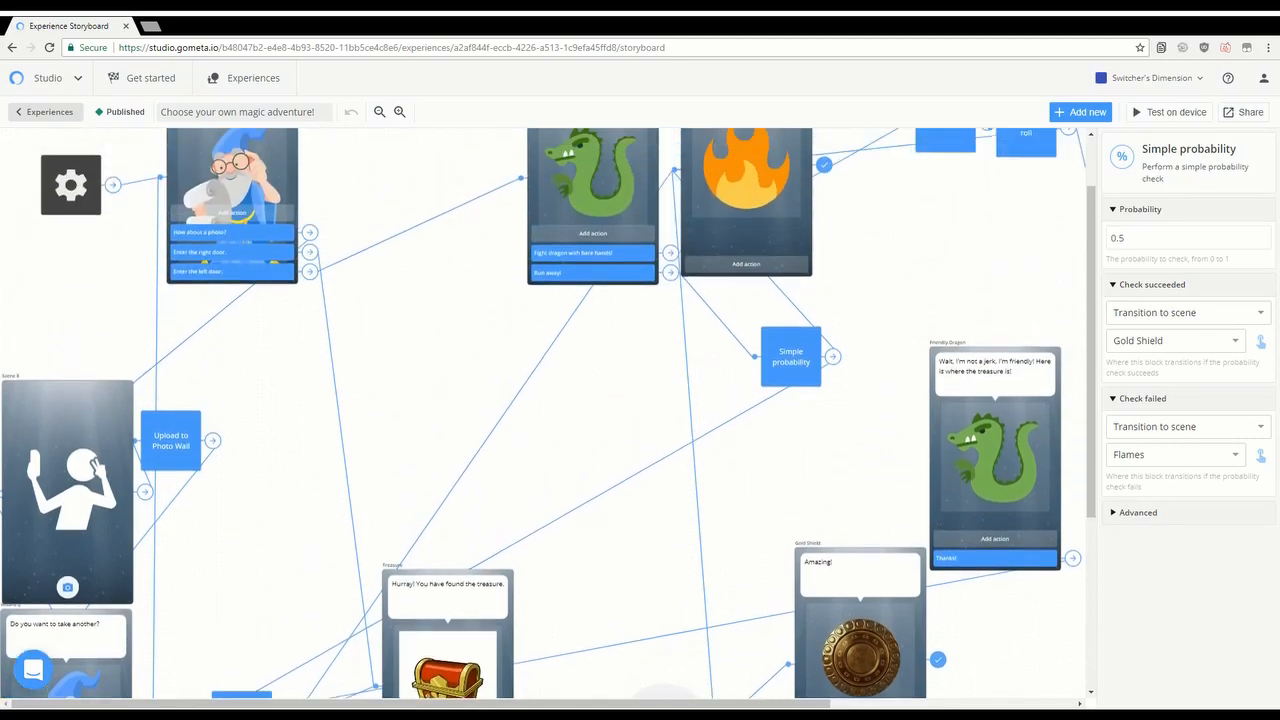
scroll(548, 414, down, 2)
scroll(548, 414, down, 1)
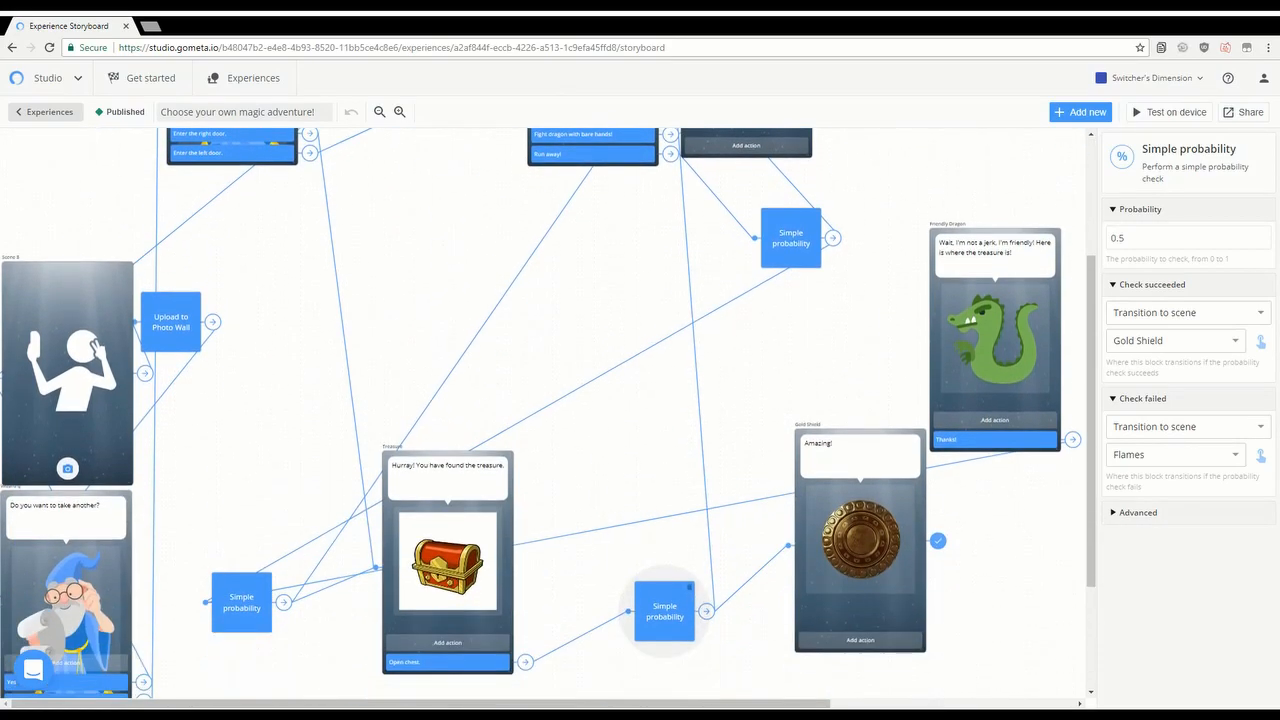
scroll(548, 414, down, 2)
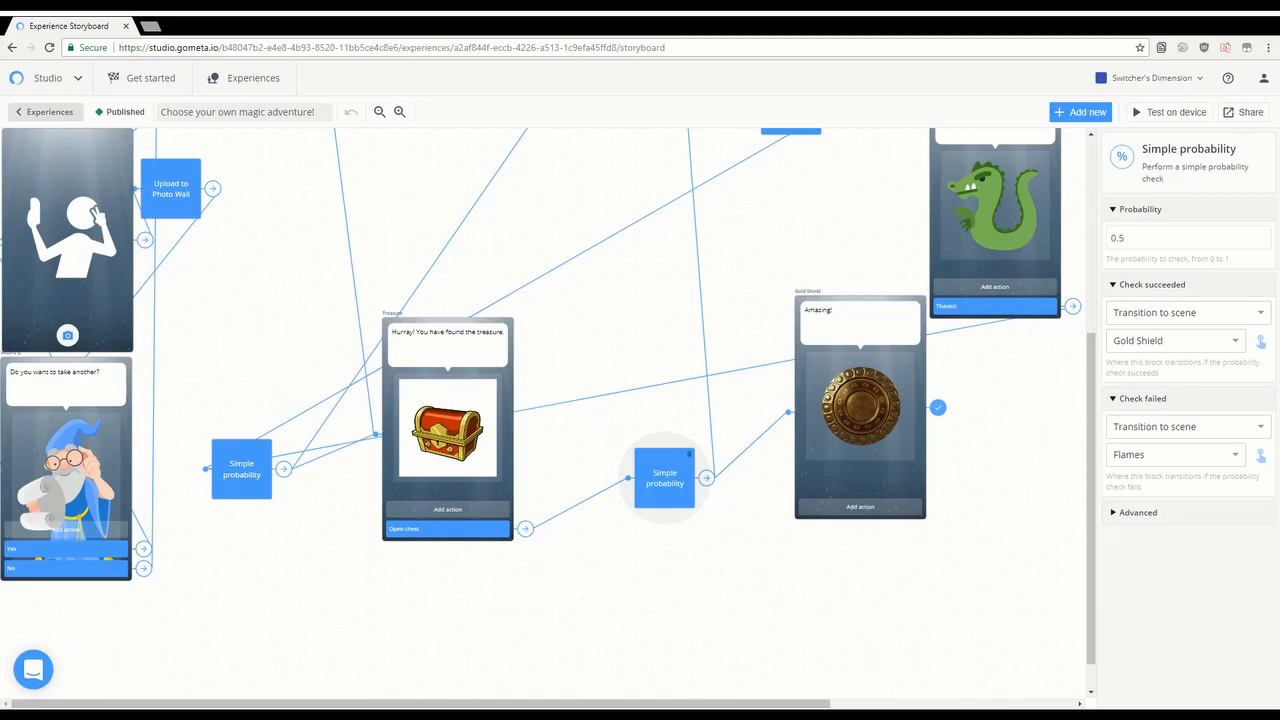
Step: Change the treasure bubble to "In order to open the chest, you must present the password!"
click(473, 334)
click(473, 334)
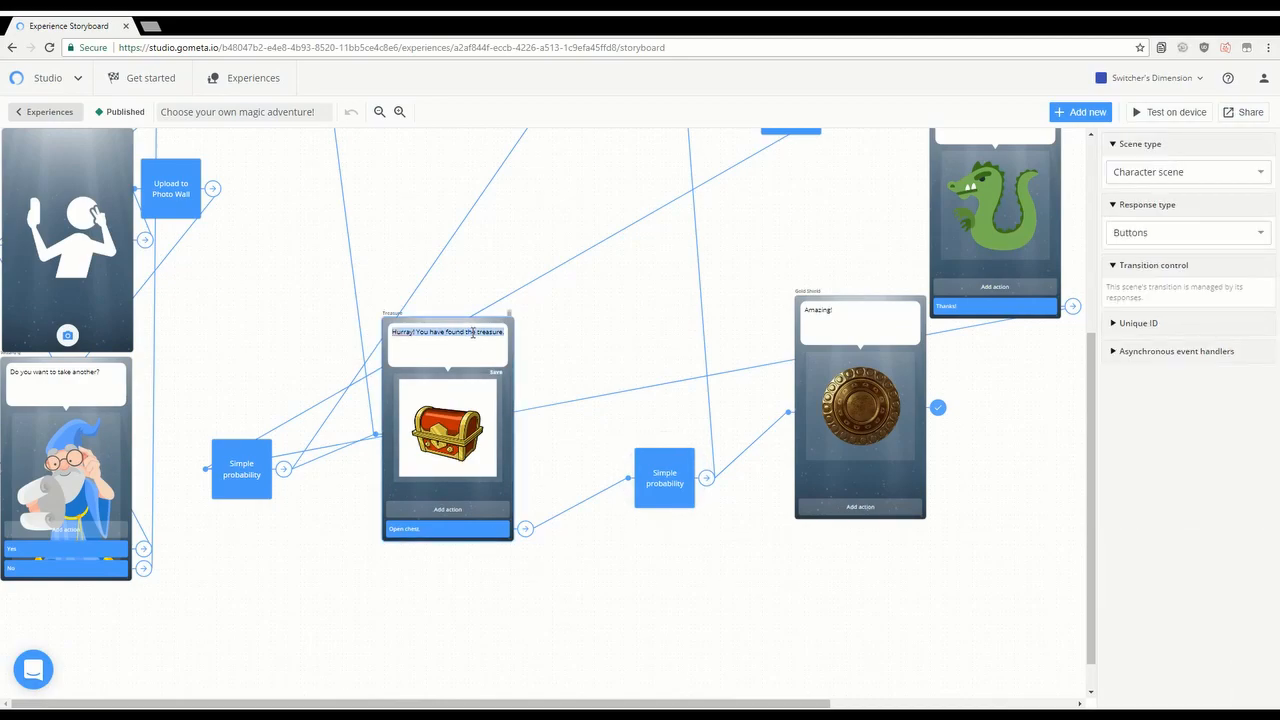
key(BackSpace)
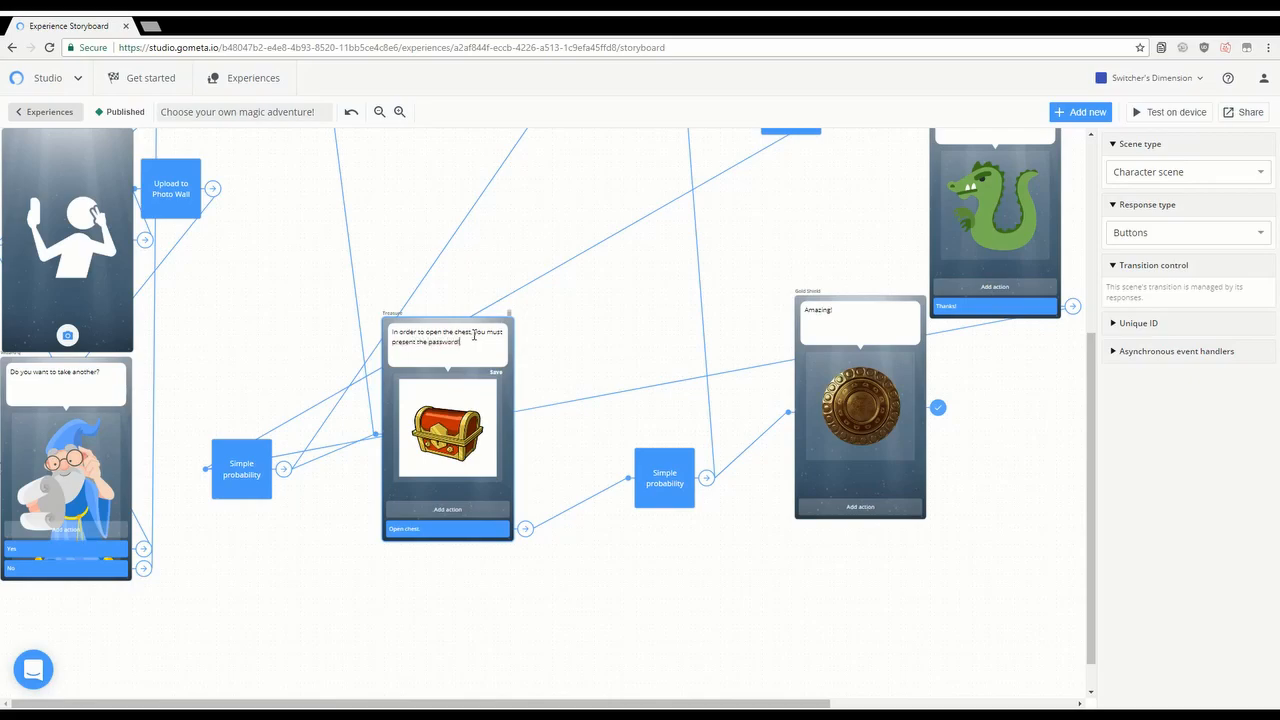
click(485, 530)
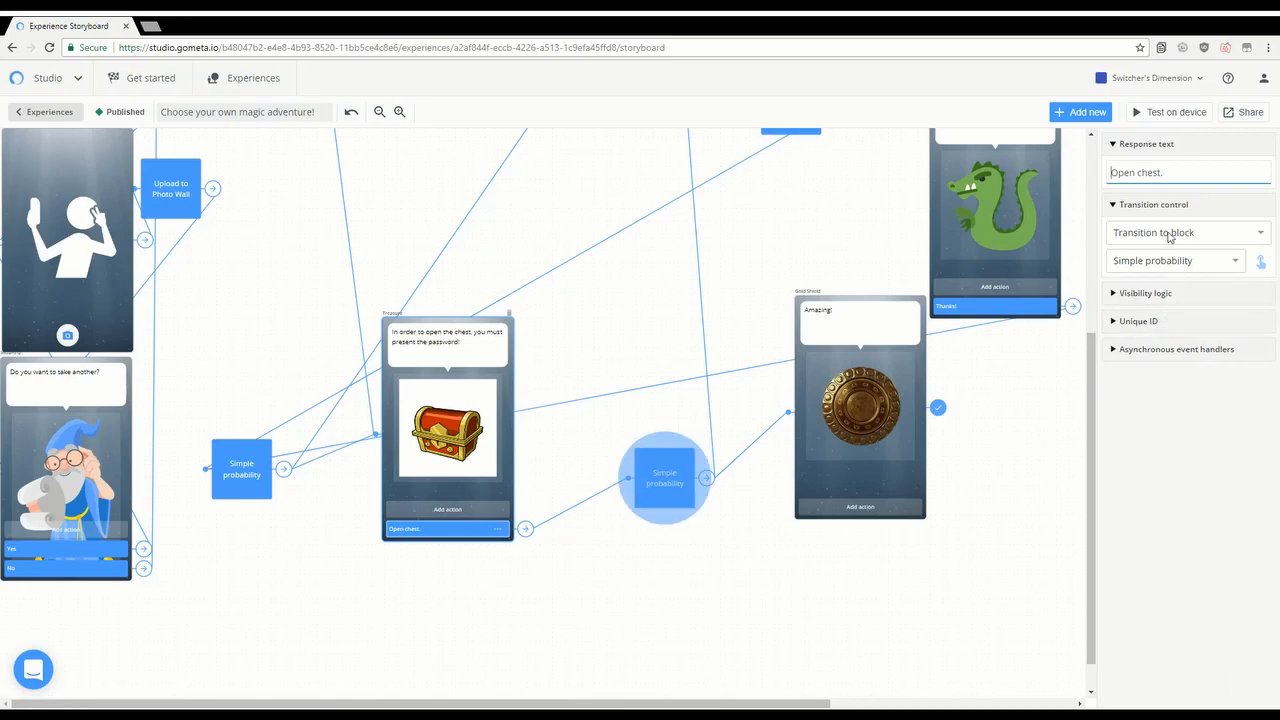
Step: Set the Treasure scene's Response type to Text input
click(496, 530)
click(484, 560)
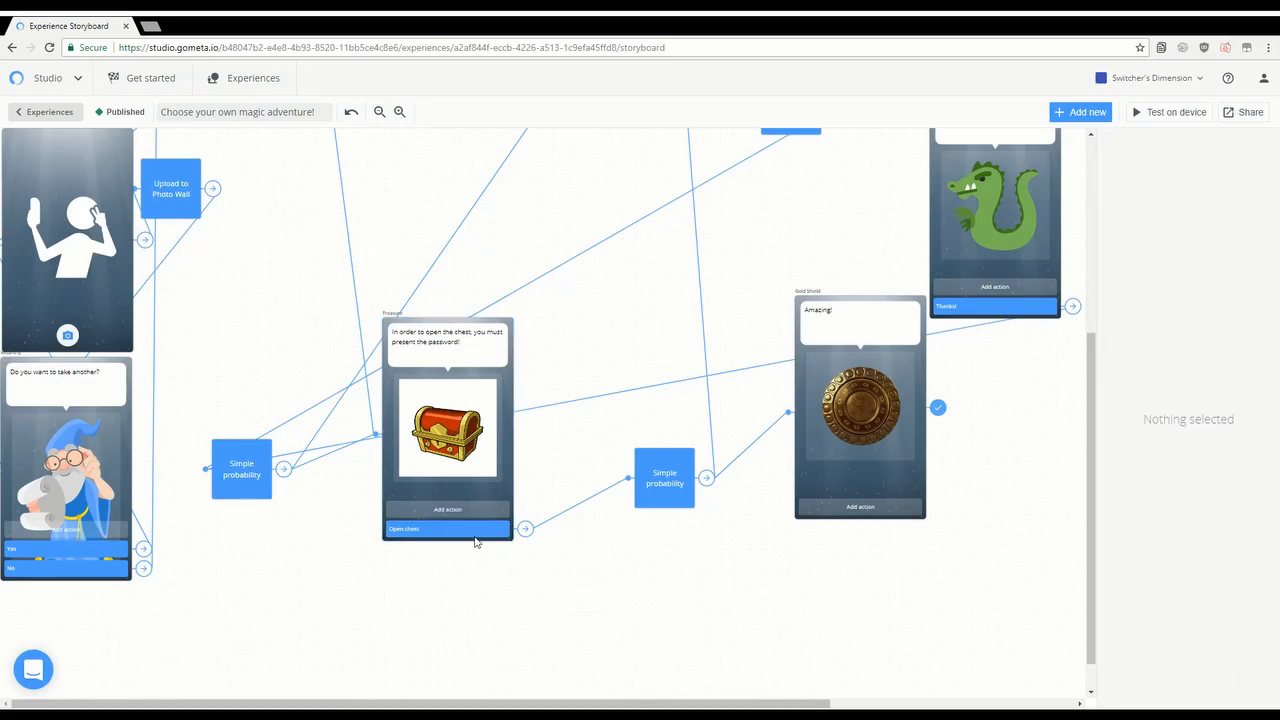
click(468, 485)
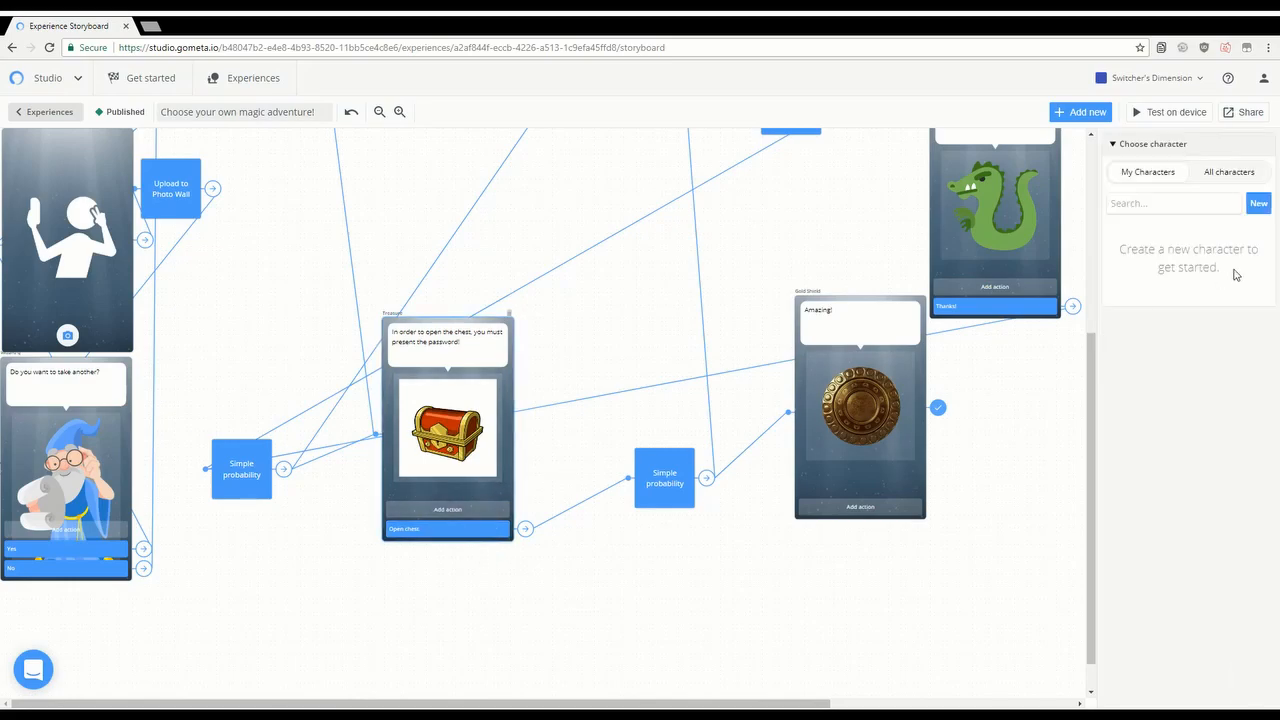
click(479, 353)
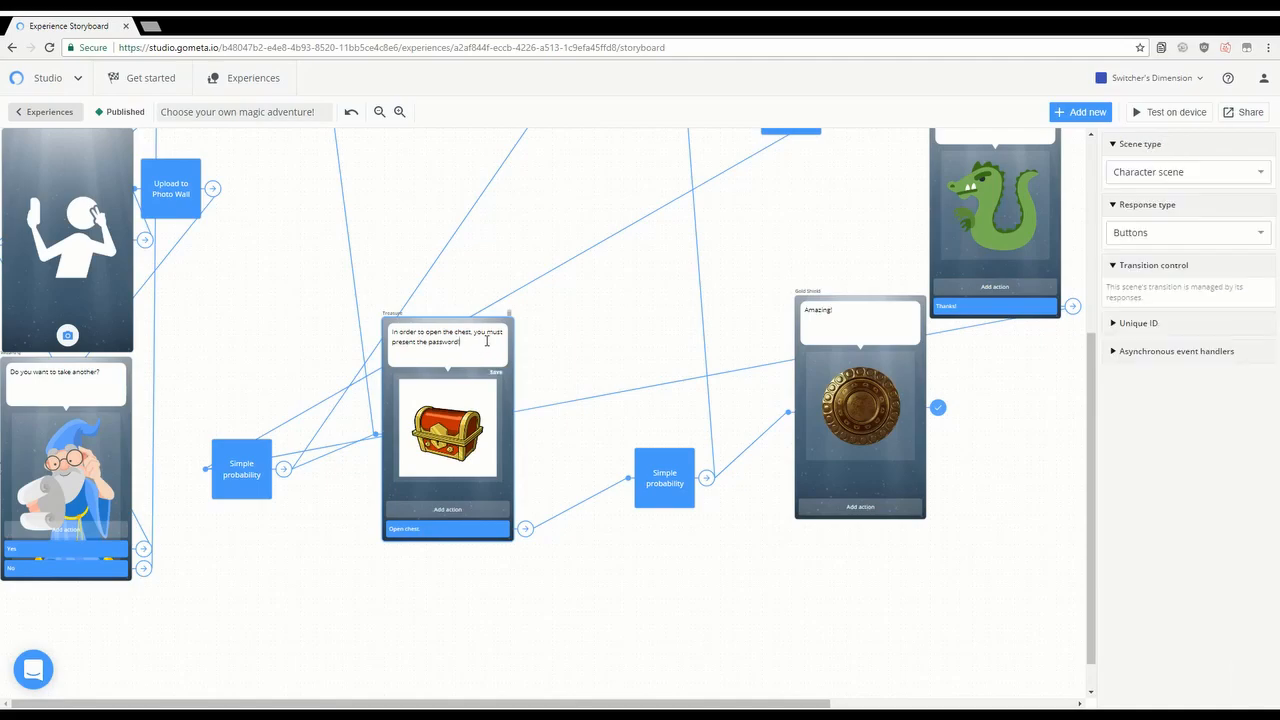
click(1183, 235)
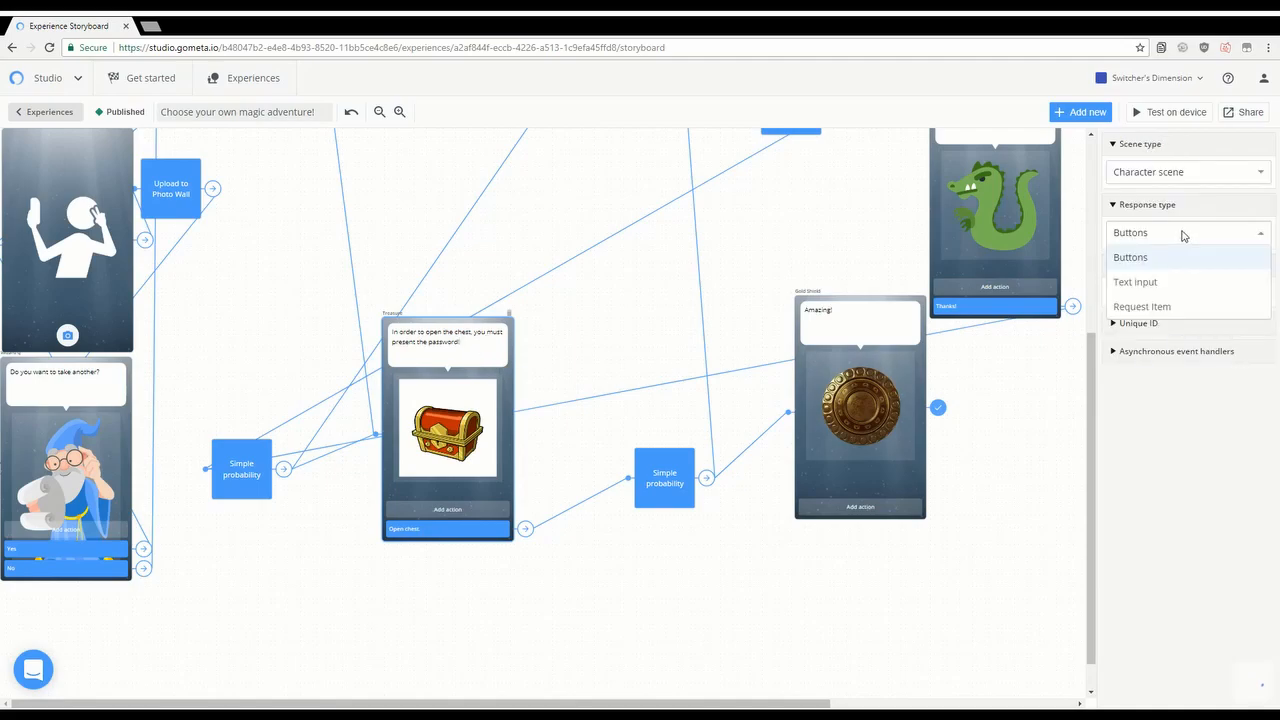
click(1178, 284)
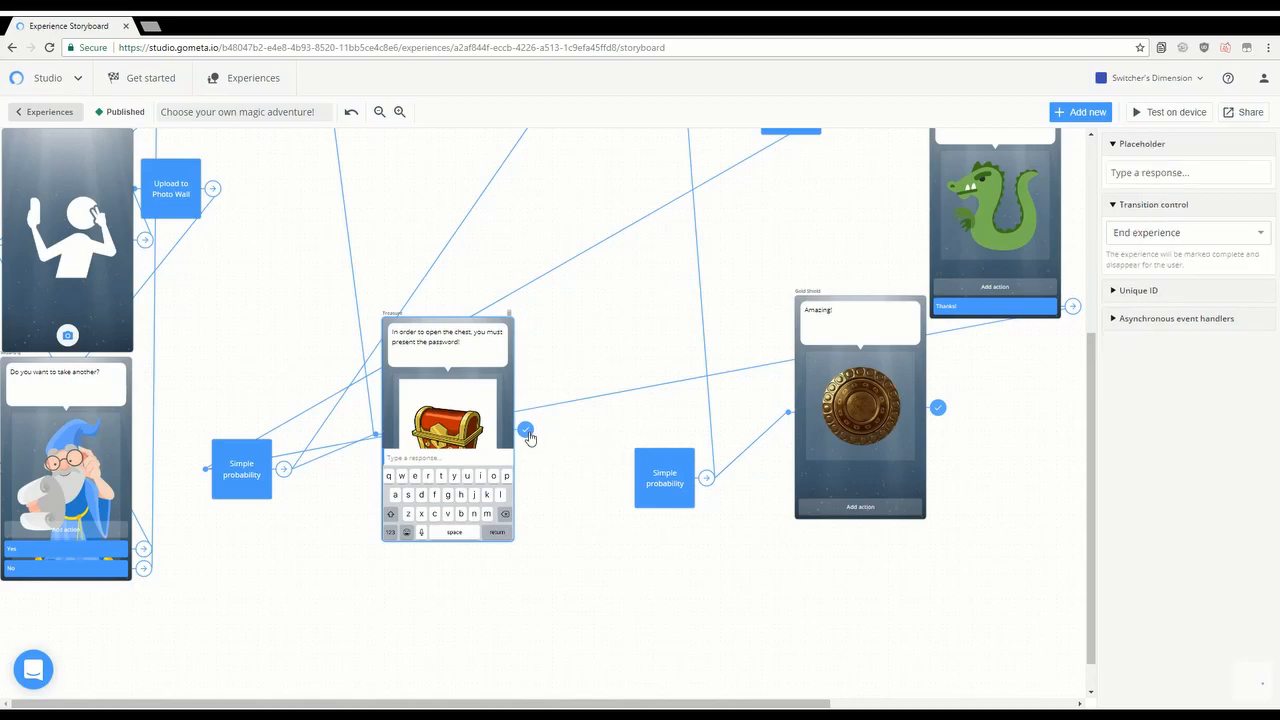
Step: Set the Treasure scene's Transition control to Transition to block and list blocks
click(1166, 236)
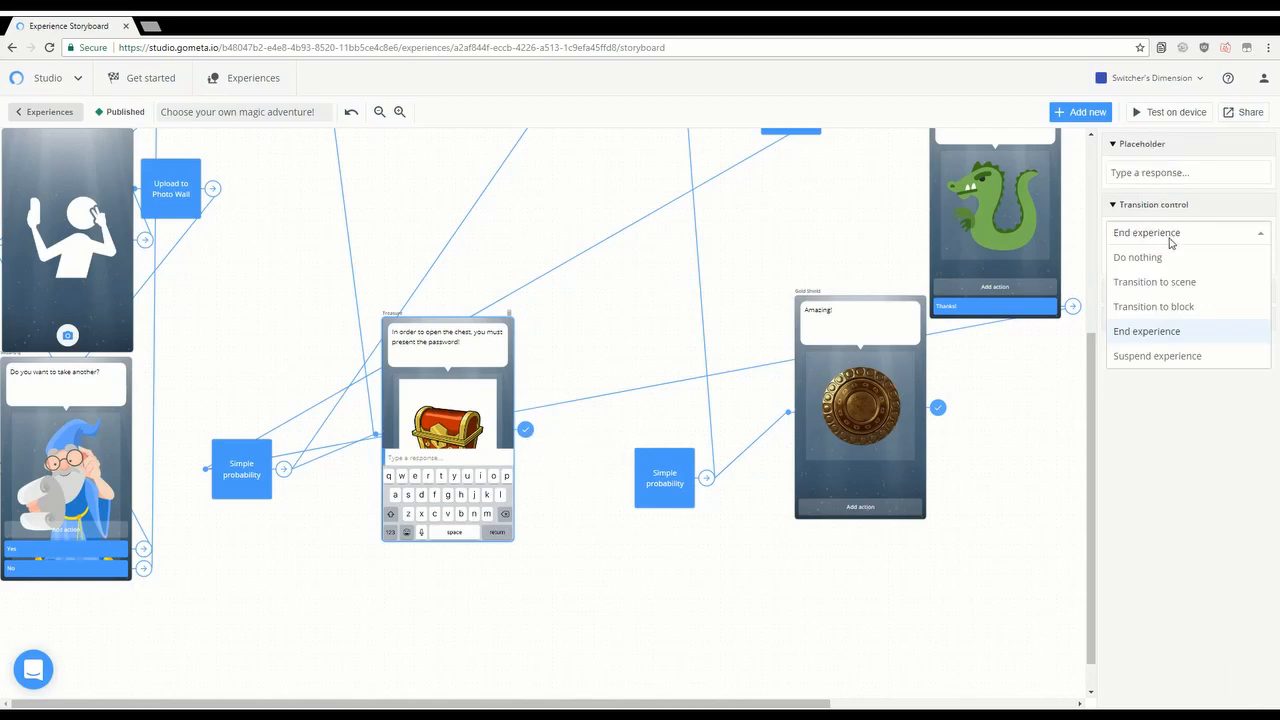
click(1189, 306)
click(1183, 260)
Step: Add a new String 'Response equals' block as the Treasure scene's destination
click(1166, 288)
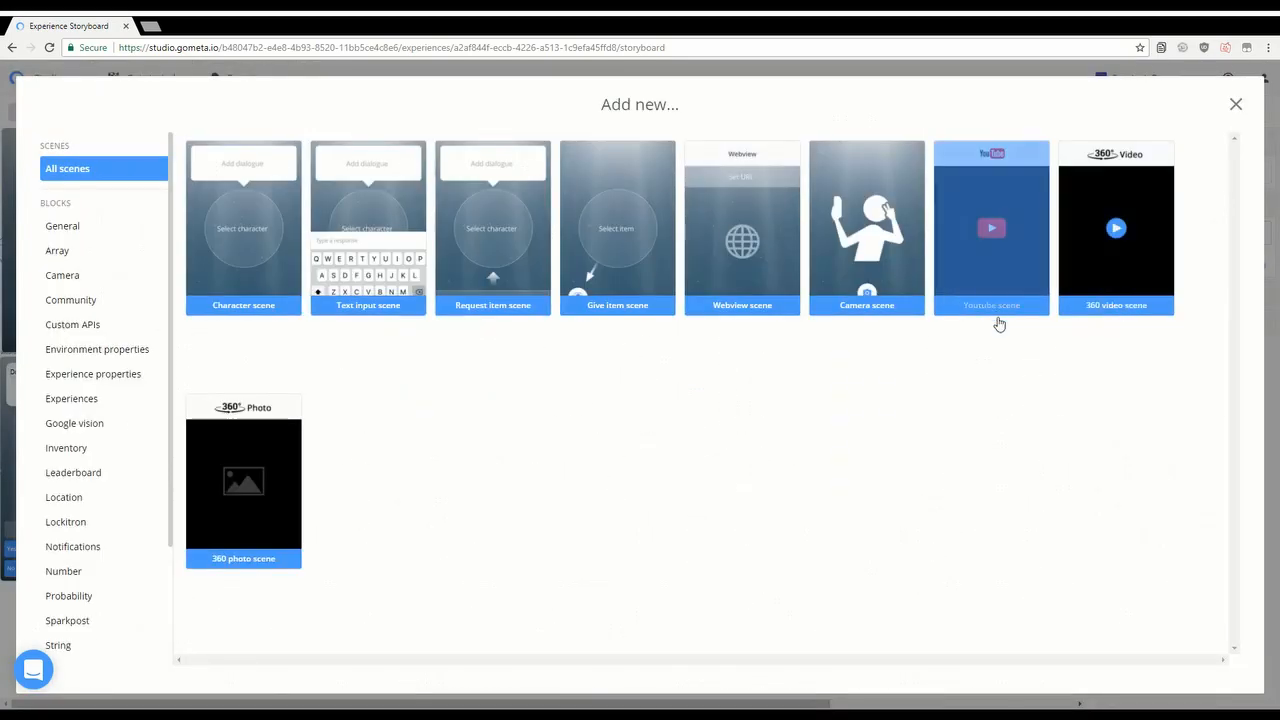
scroll(160, 490, down, 2)
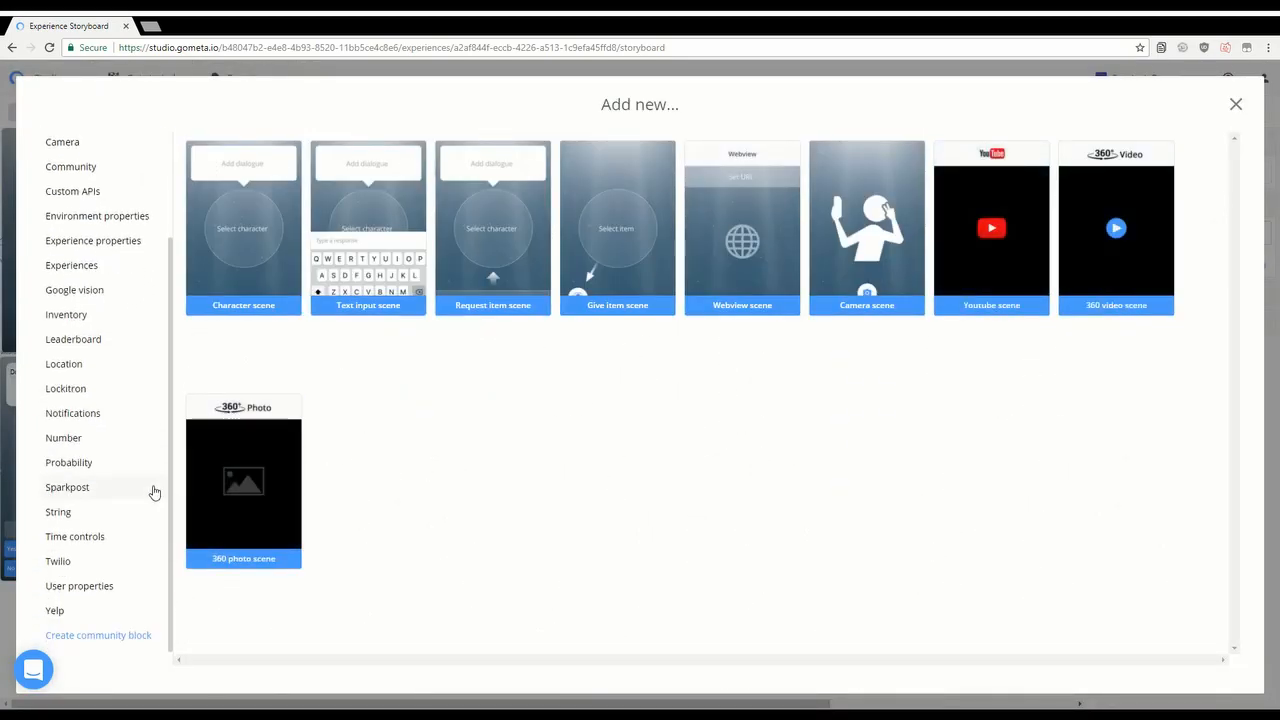
click(104, 470)
scroll(555, 414, down, 2)
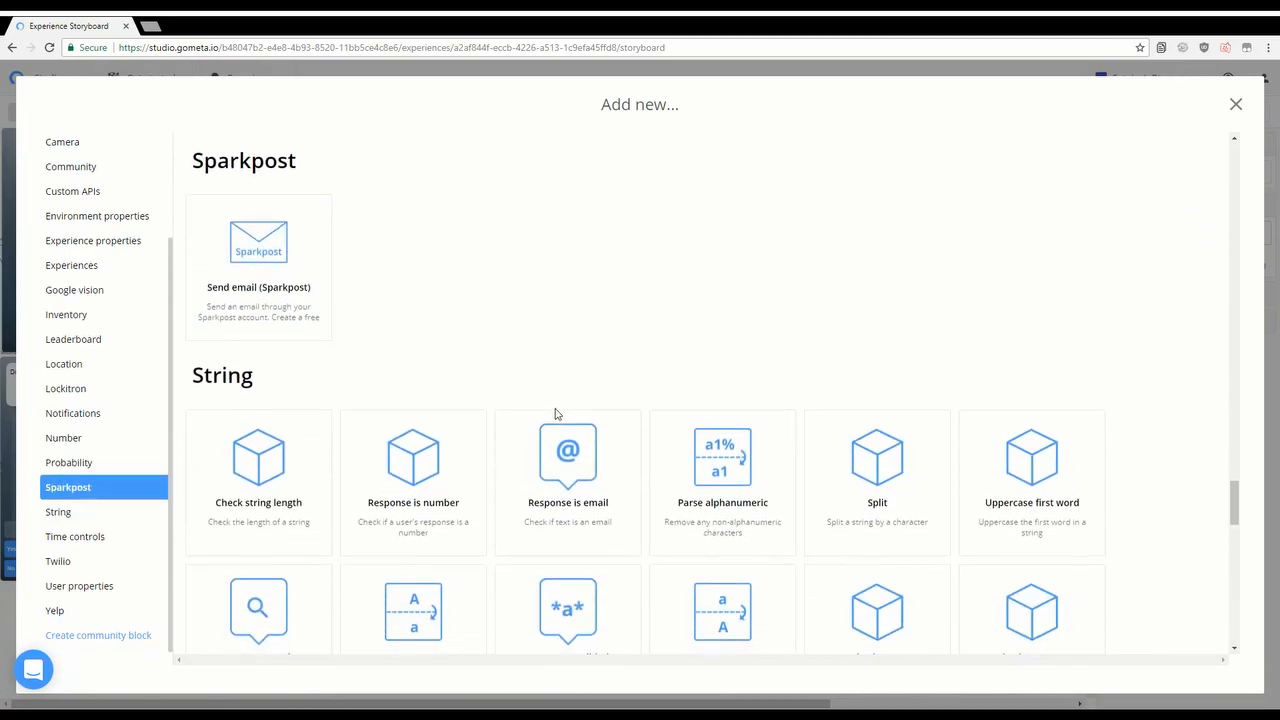
scroll(557, 414, down, 3)
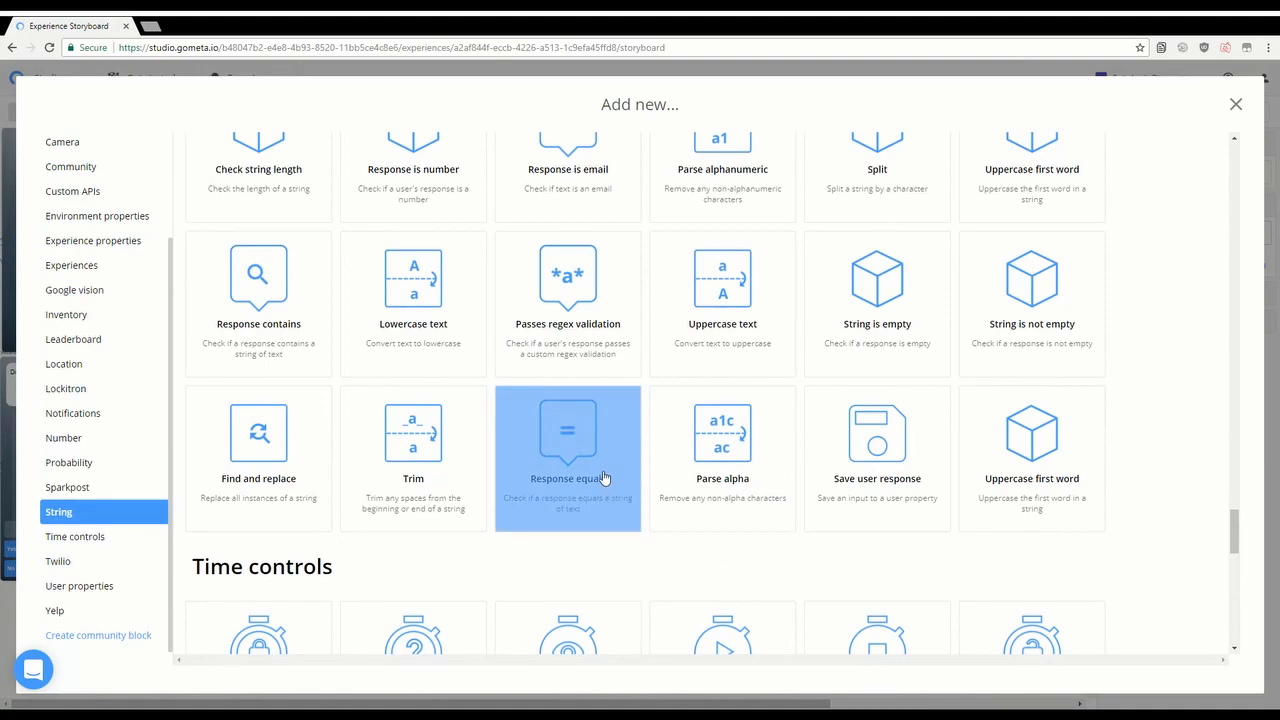
click(603, 477)
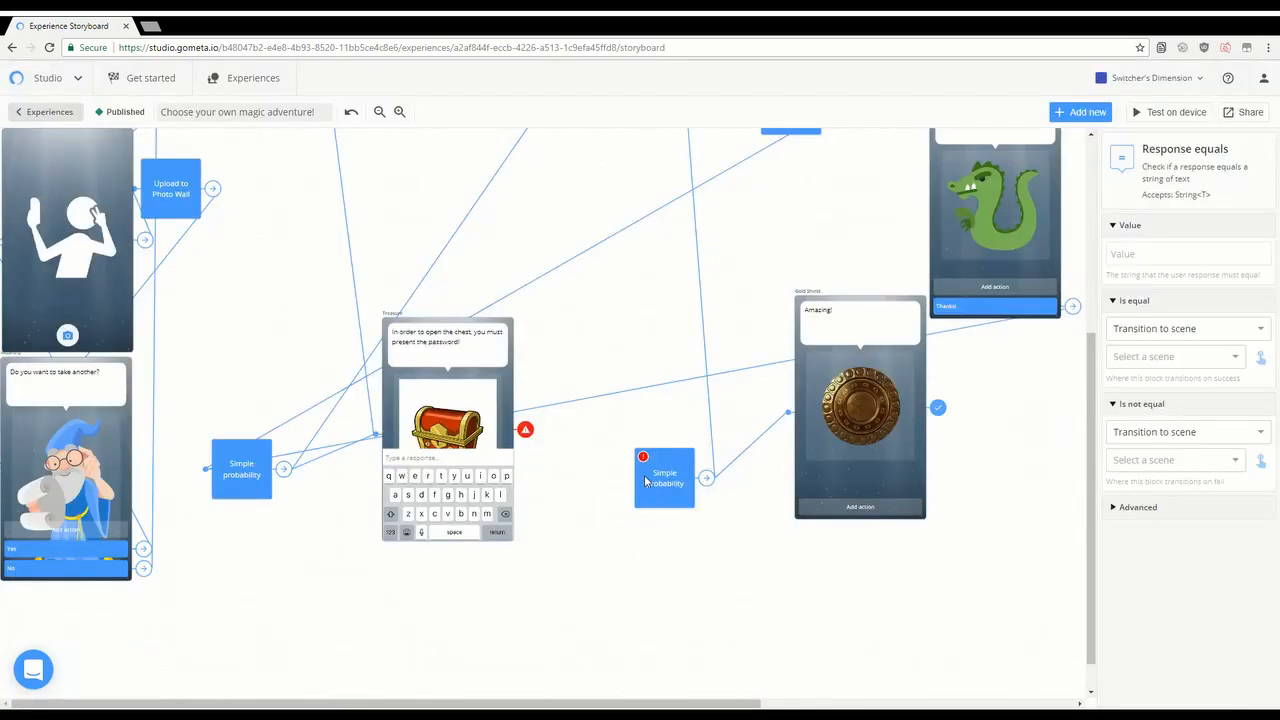
Step: Nudge the Simple probability block left and open the Treasure scene's transition settings
click(615, 445)
drag(615, 445, 591, 451)
click(530, 432)
Step: Link the Treasure scene to the Response equals block and set its Value to 'password'
click(1264, 266)
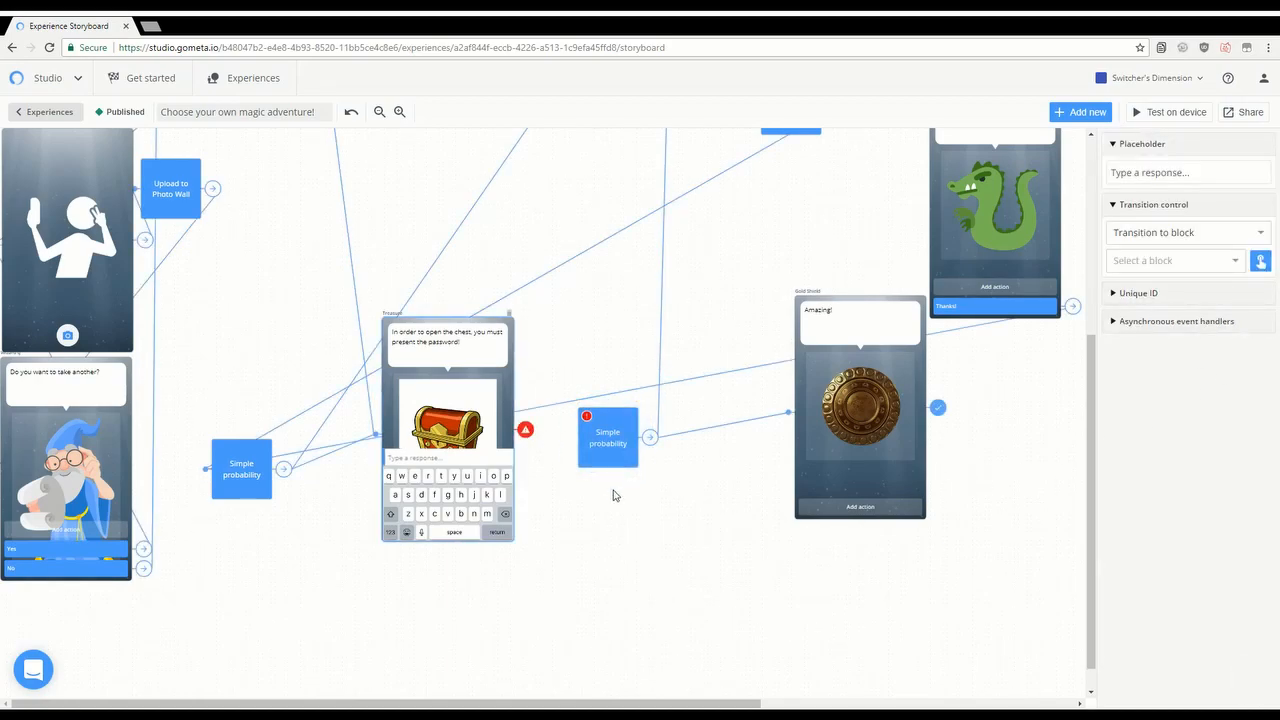
scroll(697, 484, up, 1)
scroll(697, 484, up, 5)
drag(645, 703, 937, 681)
drag(891, 194, 180, 545)
drag(443, 705, 278, 703)
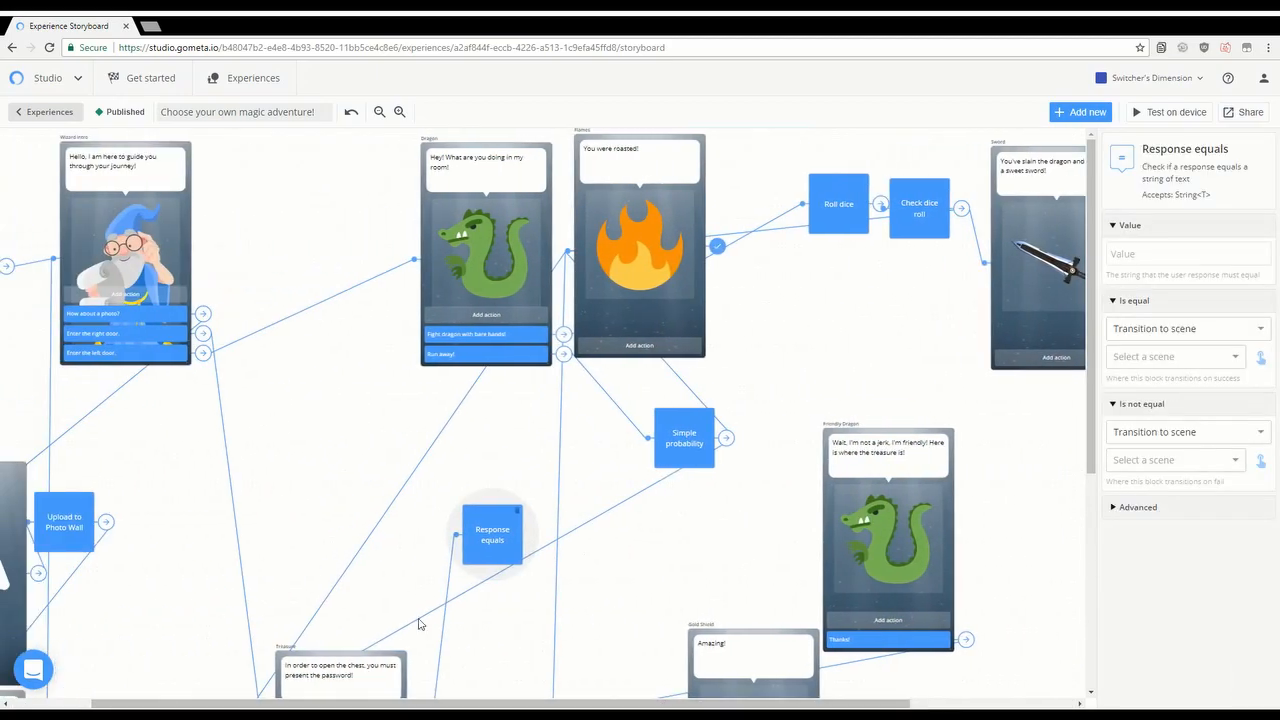
scroll(482, 572, down, 3)
scroll(482, 572, down, 1)
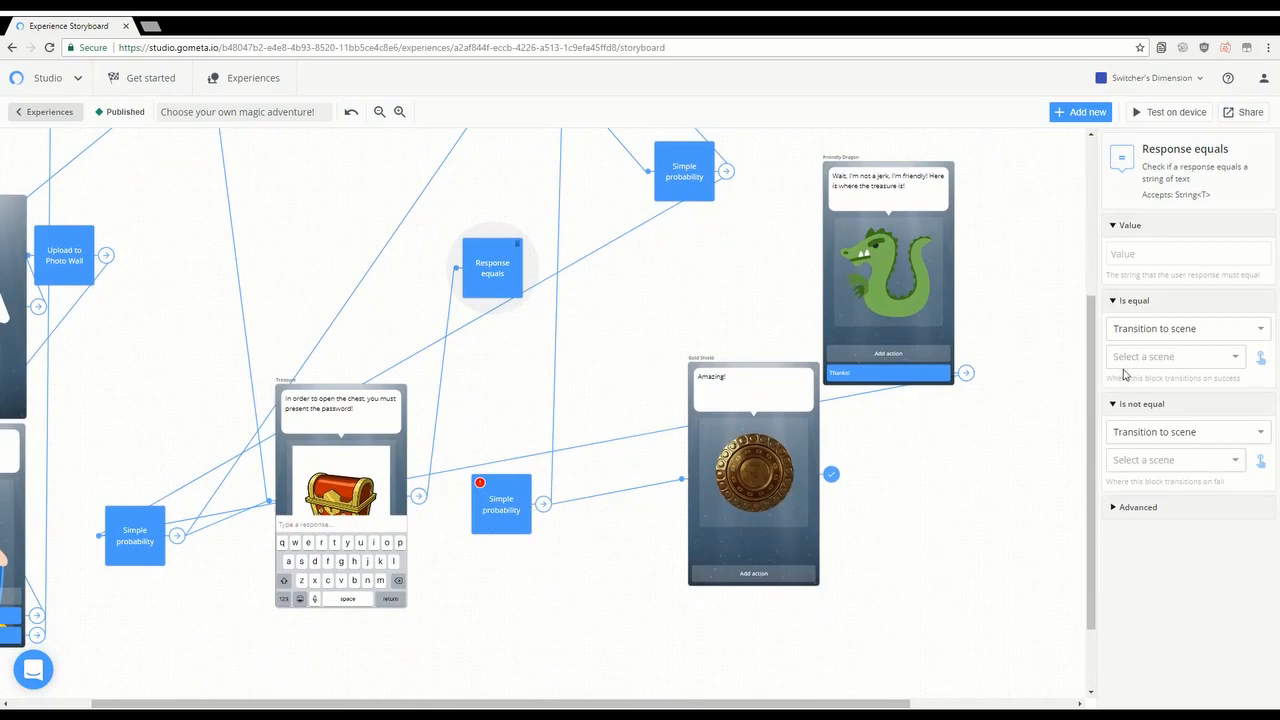
click(1155, 254)
Step: Send a matching response to the Gold Shield scene, closing the stray Add new dialog
click(1160, 332)
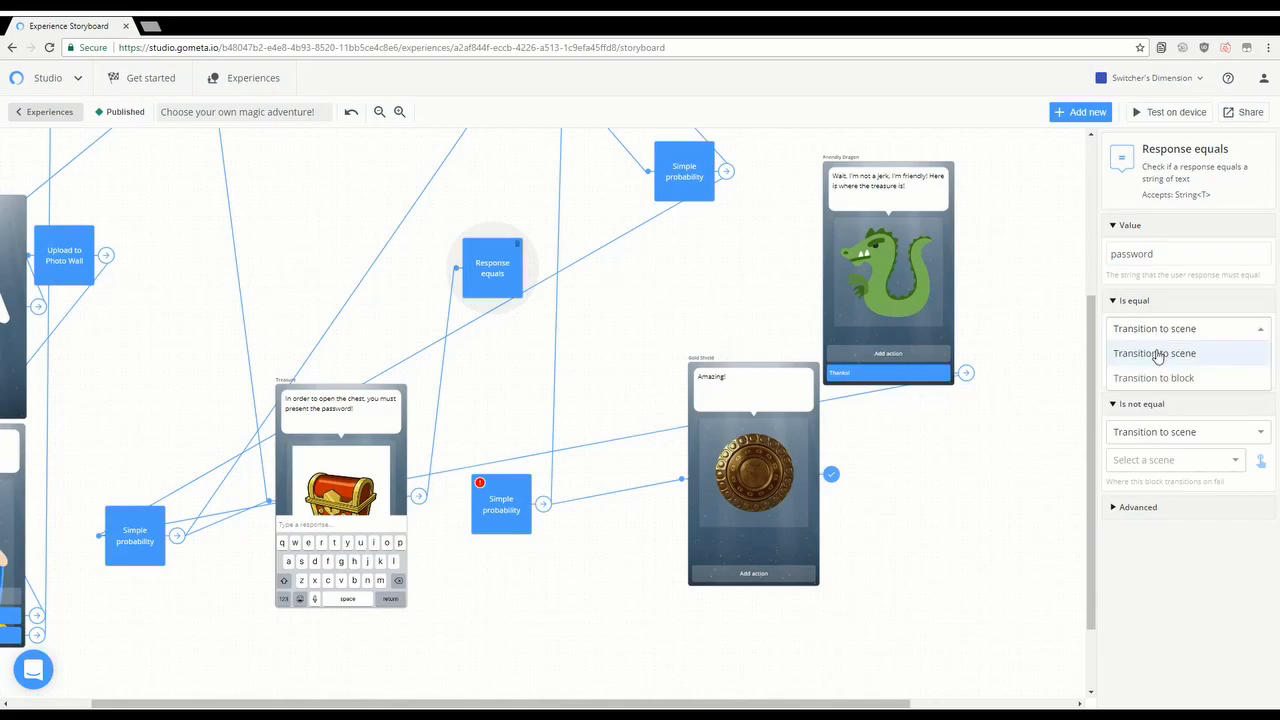
click(1157, 357)
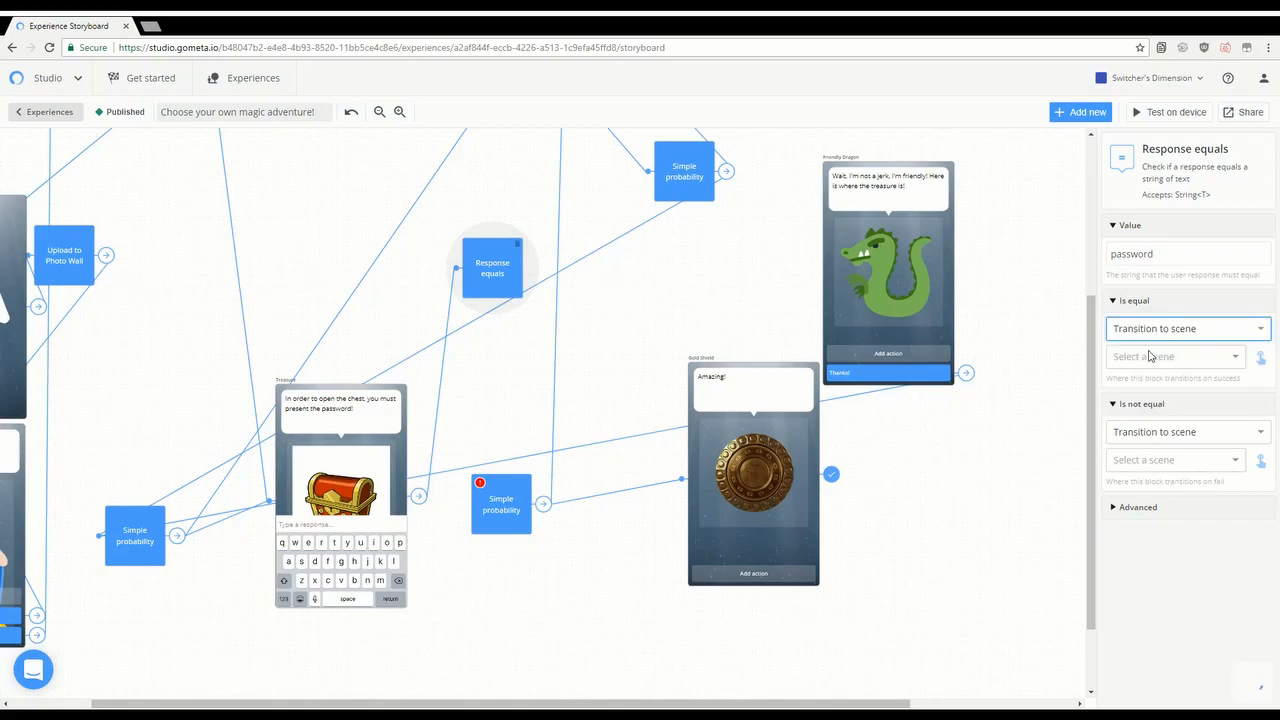
click(1157, 360)
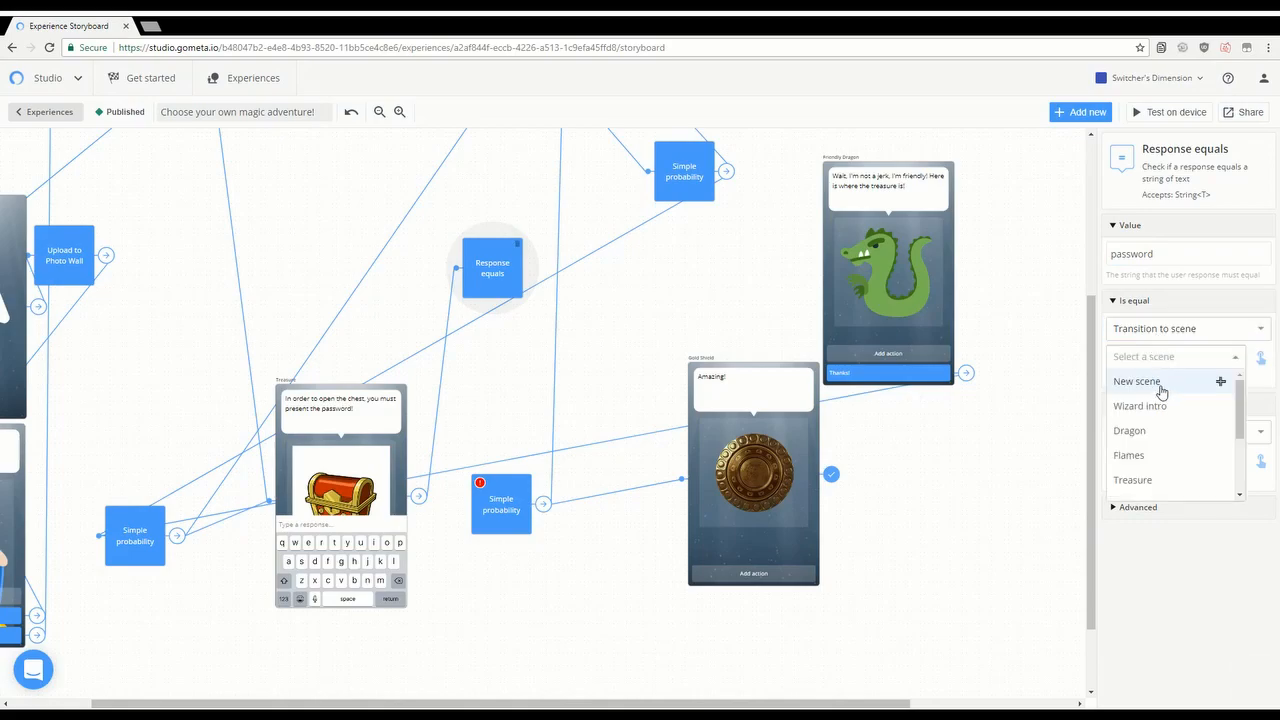
click(1160, 388)
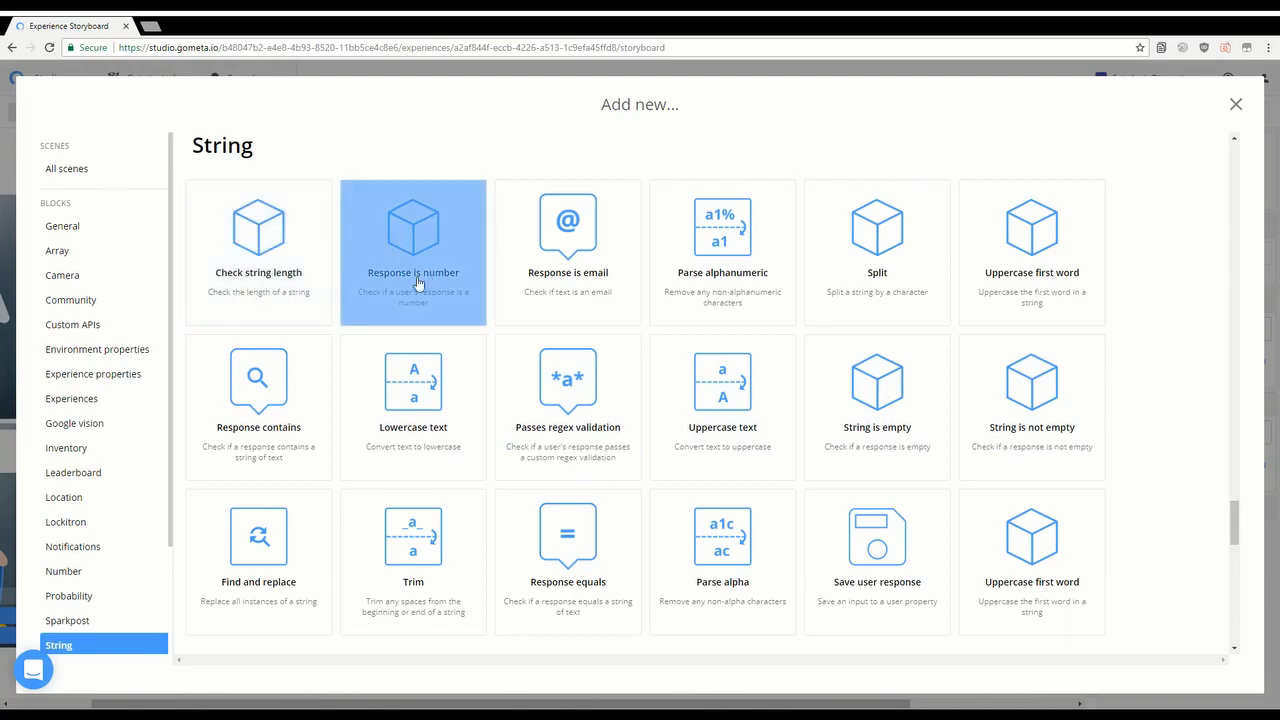
click(70, 169)
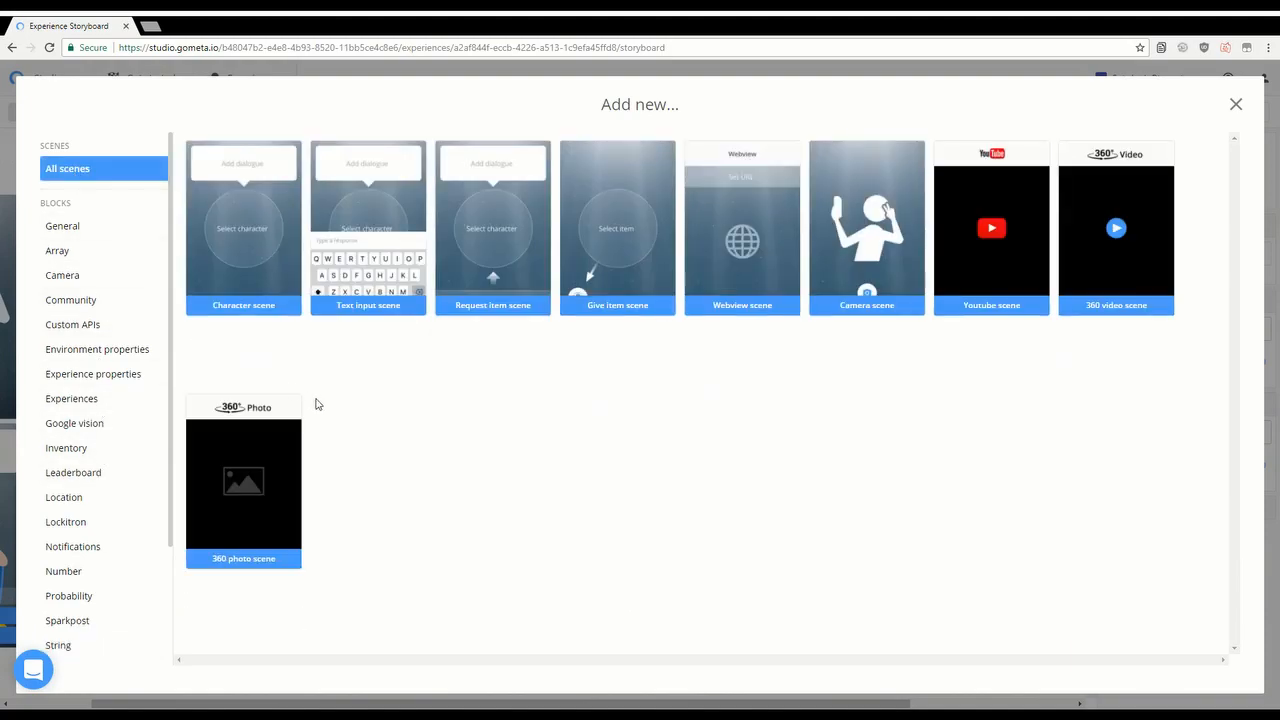
click(1236, 105)
scroll(600, 510, up, 5)
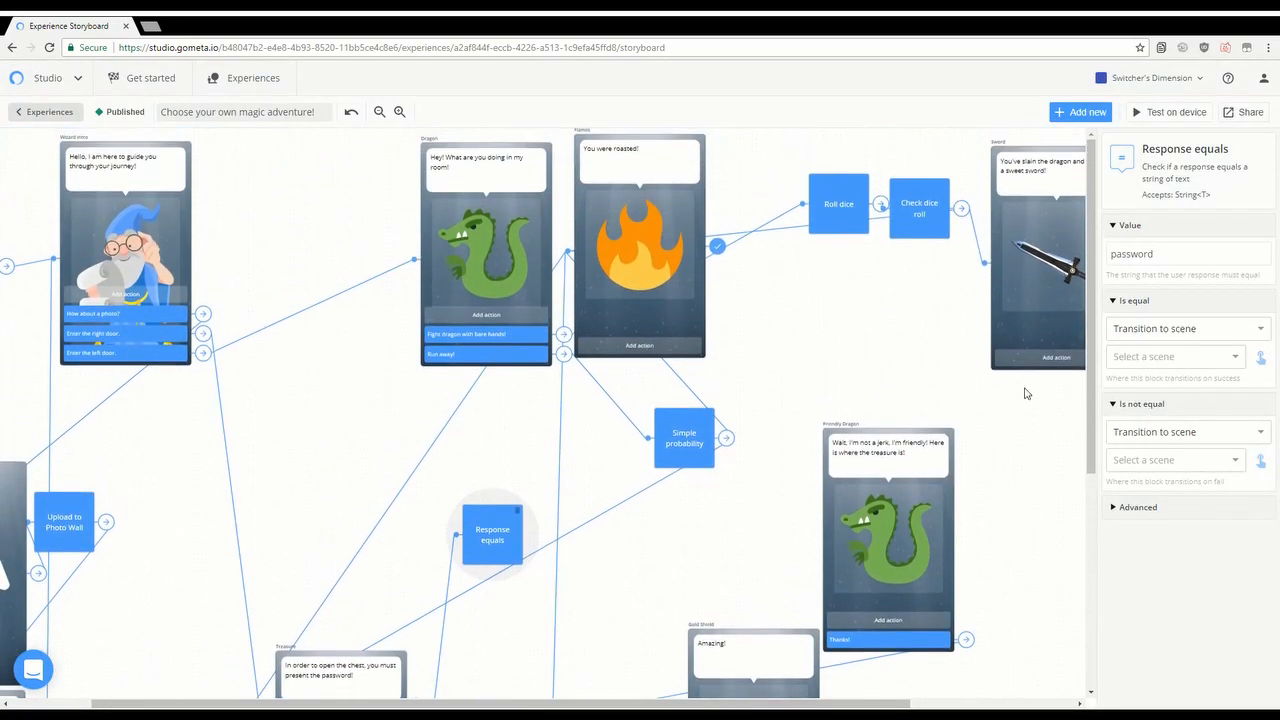
click(1170, 328)
click(1172, 328)
click(1174, 328)
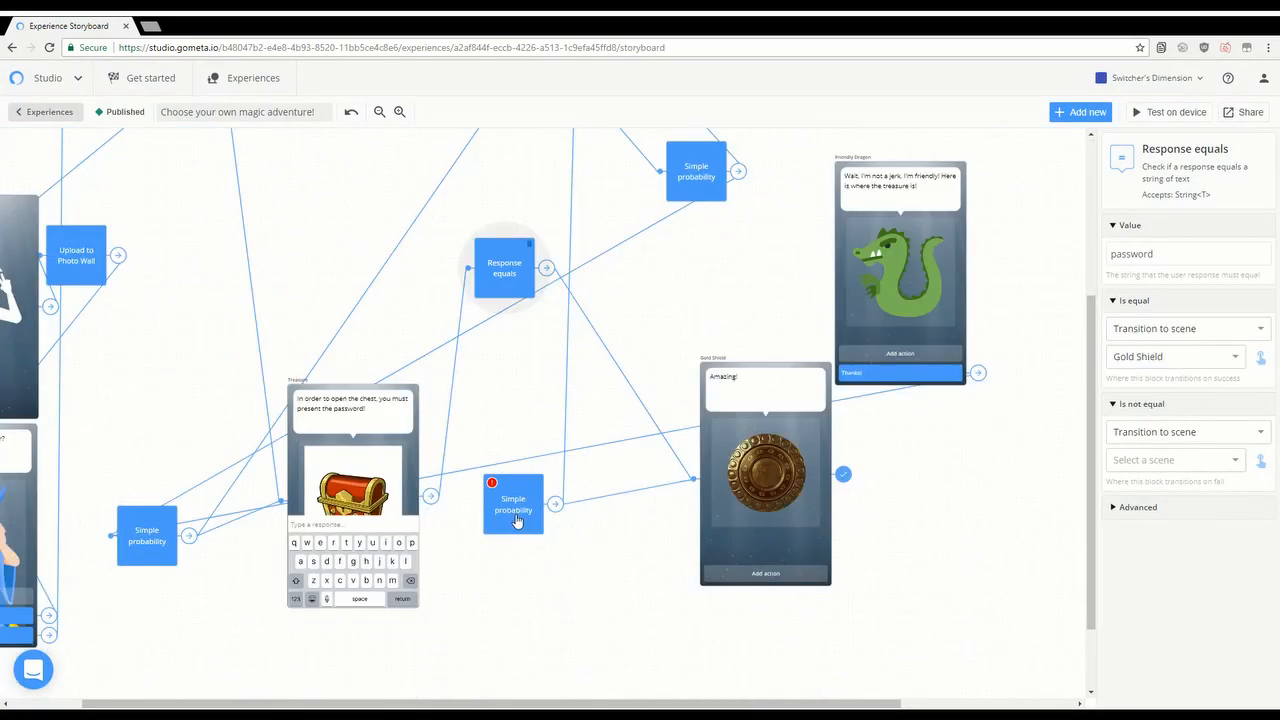
Step: Select the Simple probability block and scroll through it to review
click(520, 518)
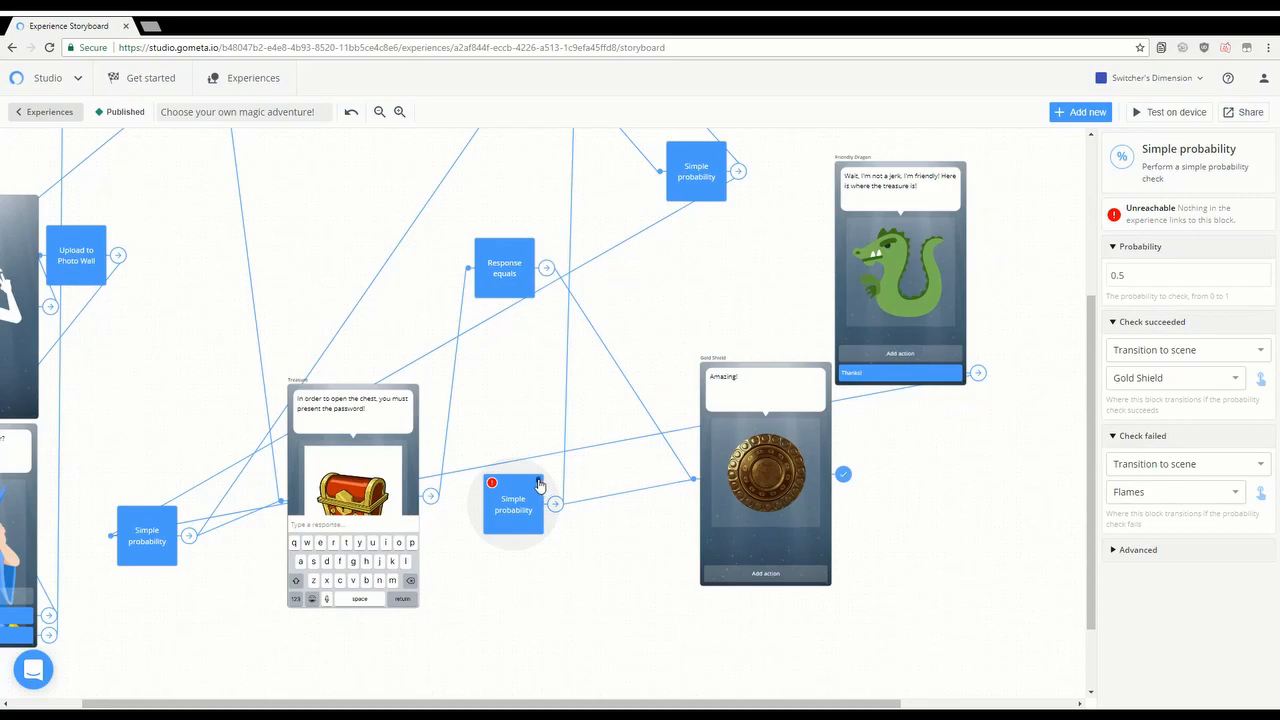
scroll(589, 457, up, 3)
scroll(601, 372, down, 2)
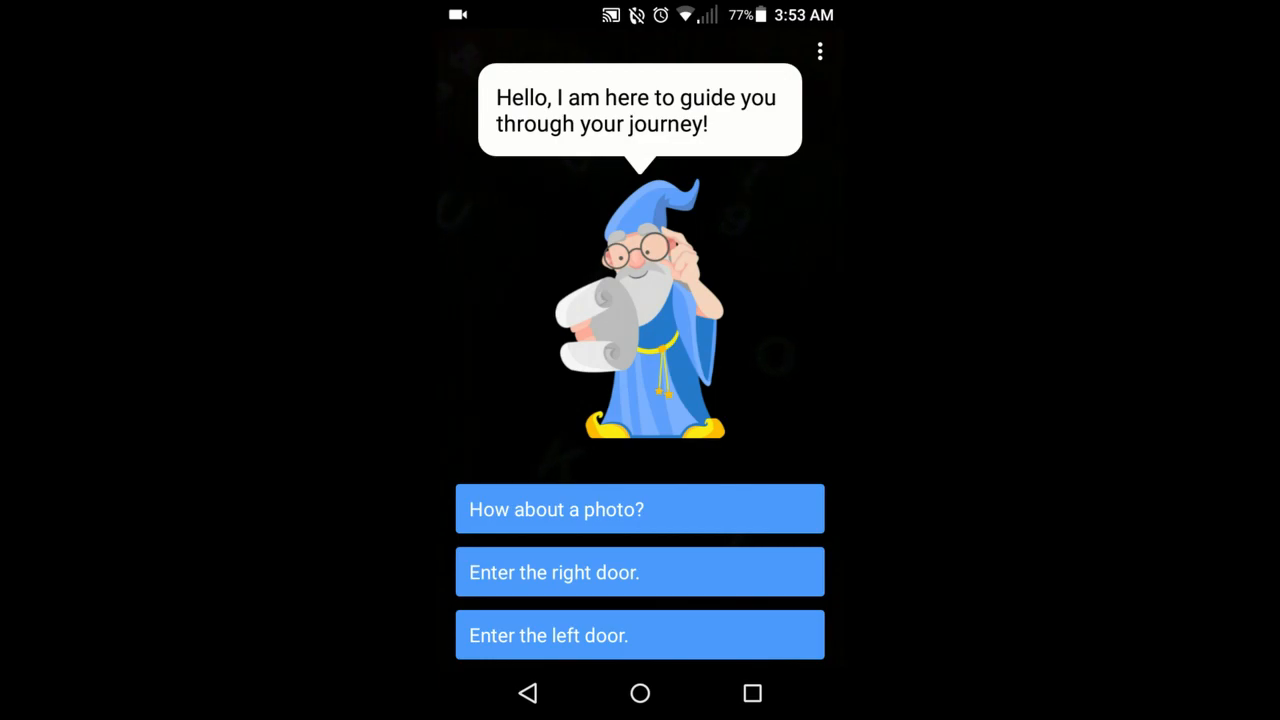
Step: Enter the right door and submit the chest password, correcting its first letter
click(640, 572)
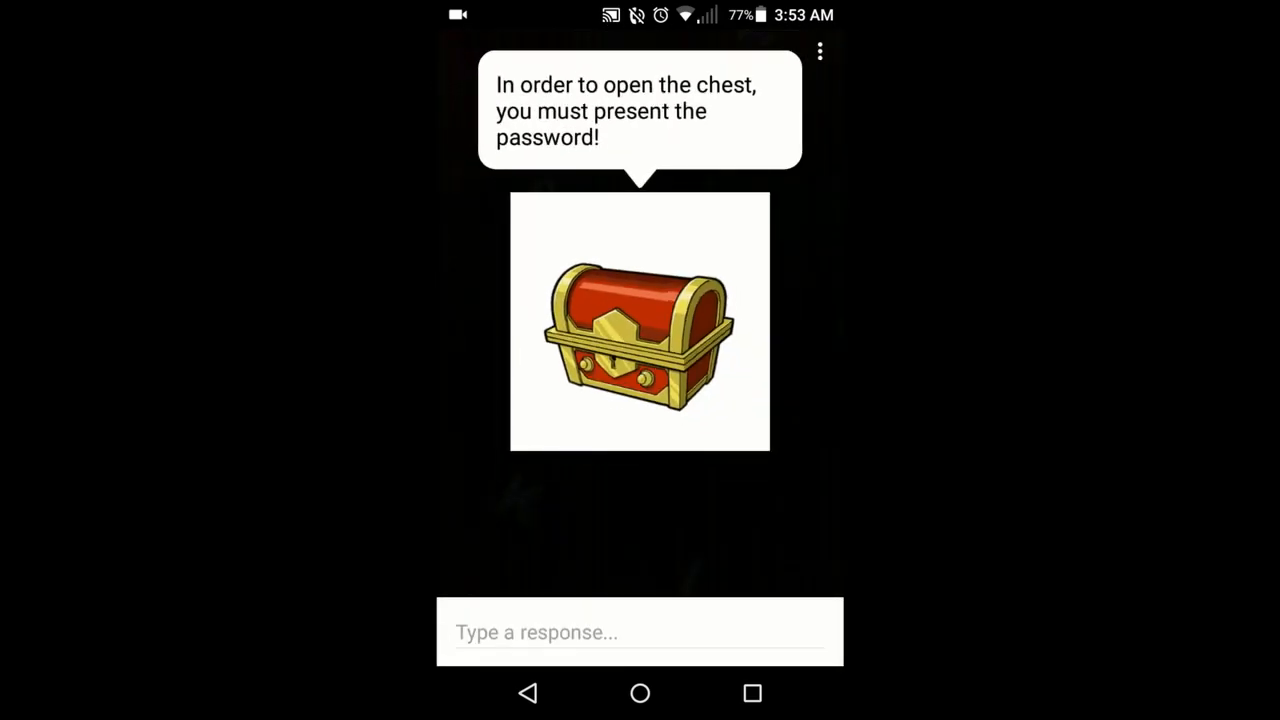
click(640, 633)
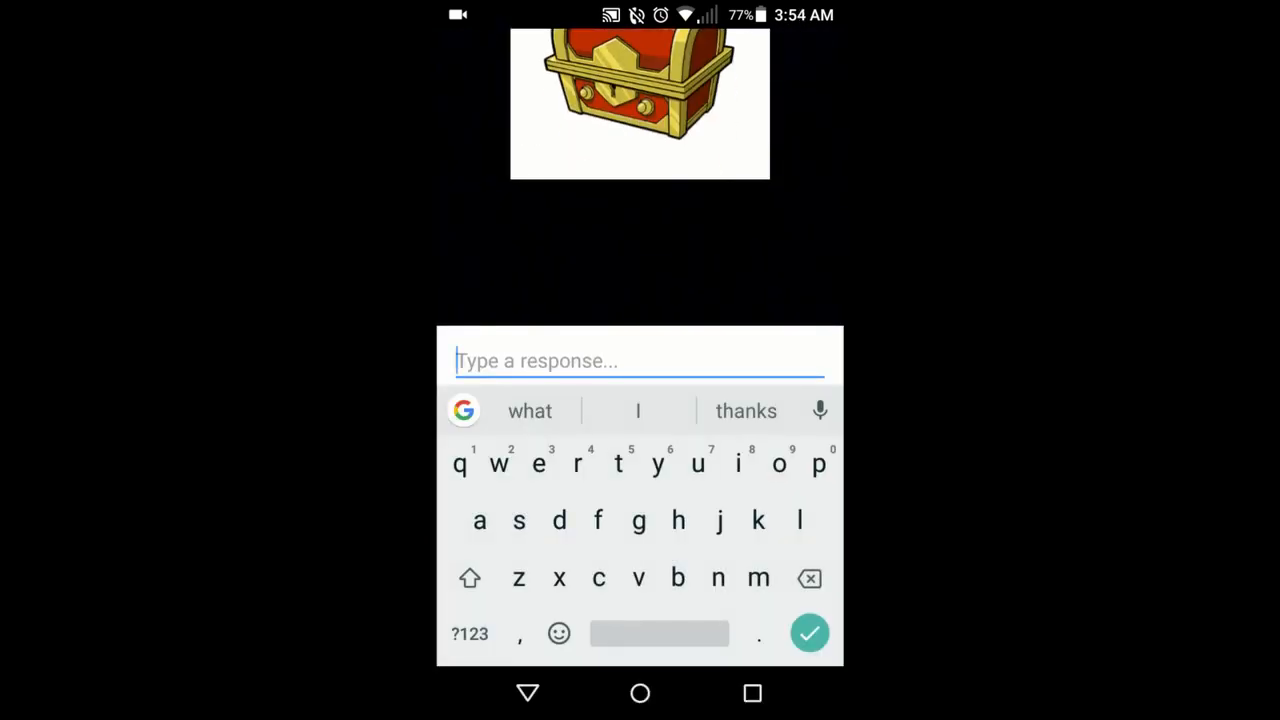
text(assword)
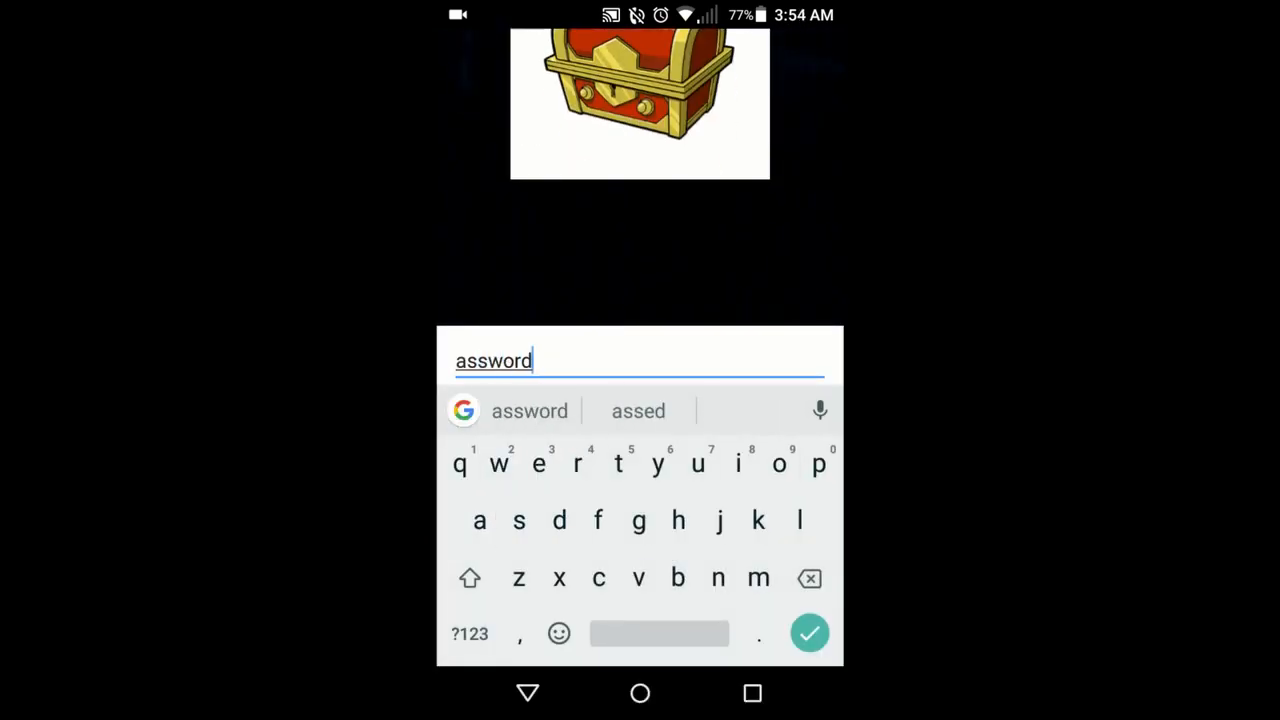
click(457, 362)
text(p)
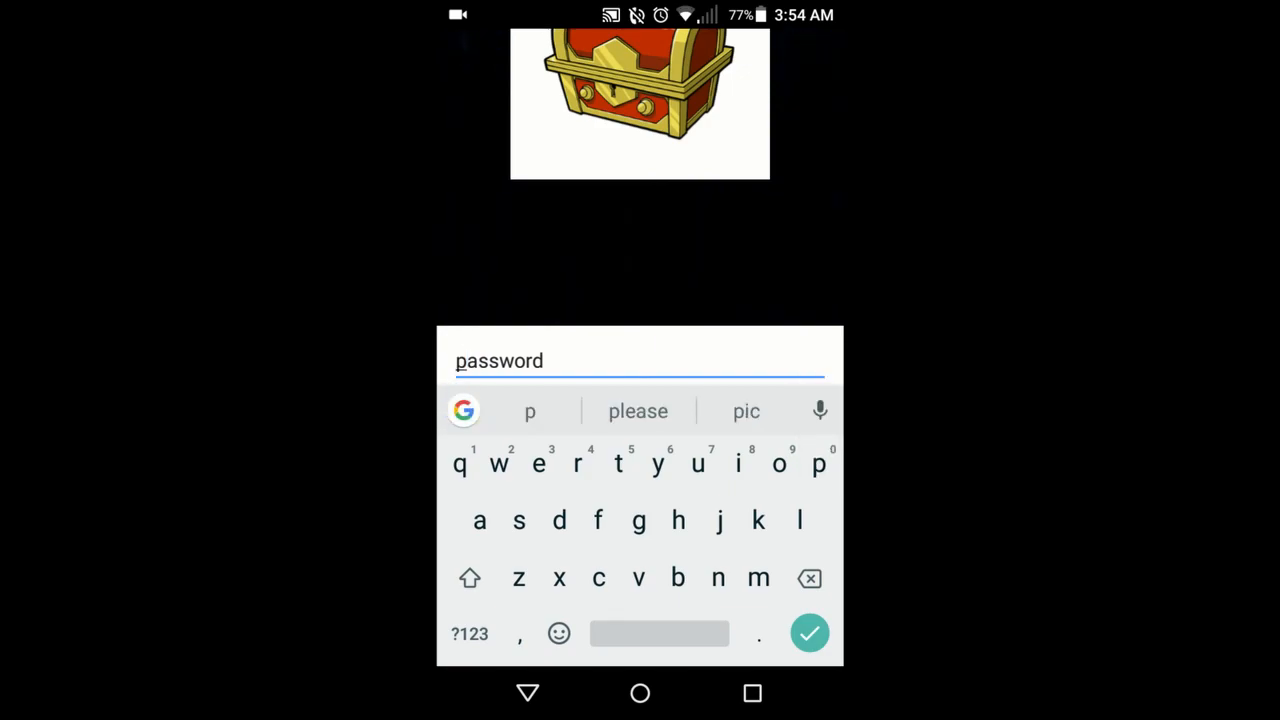
key(Return)
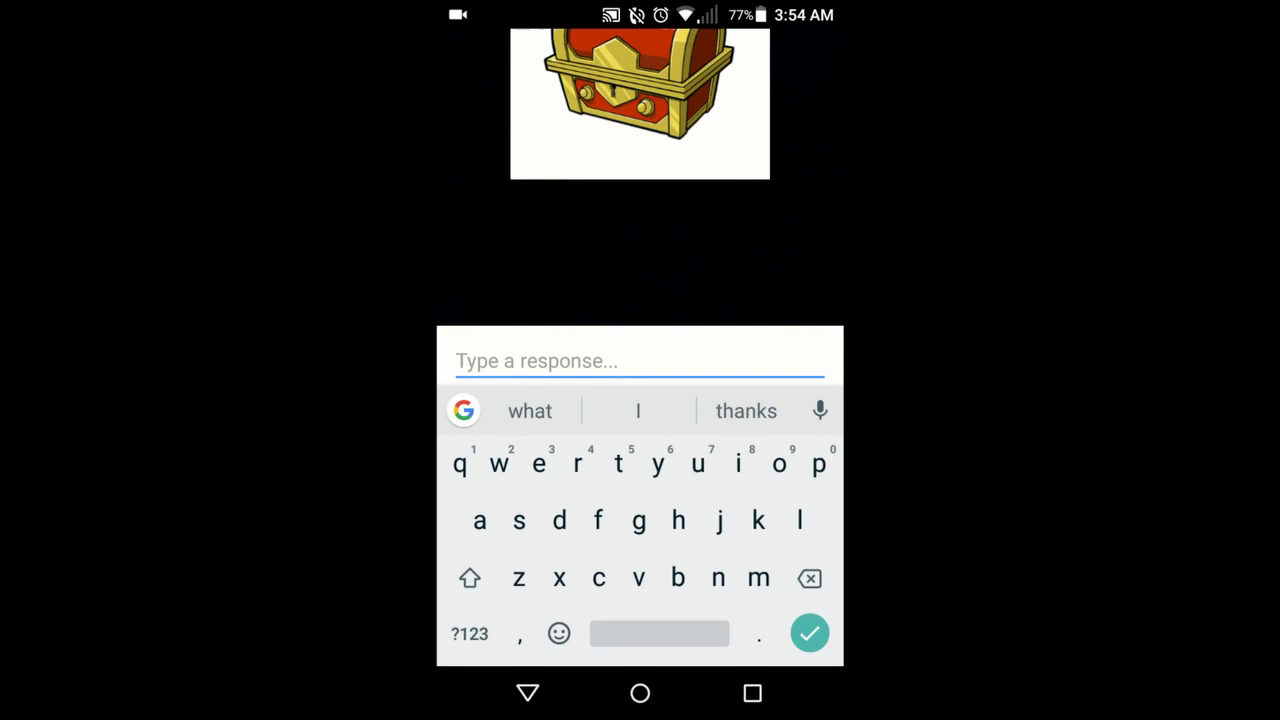
Step: Retype the chest password, fix its first letter, and submit it again
text(assword)
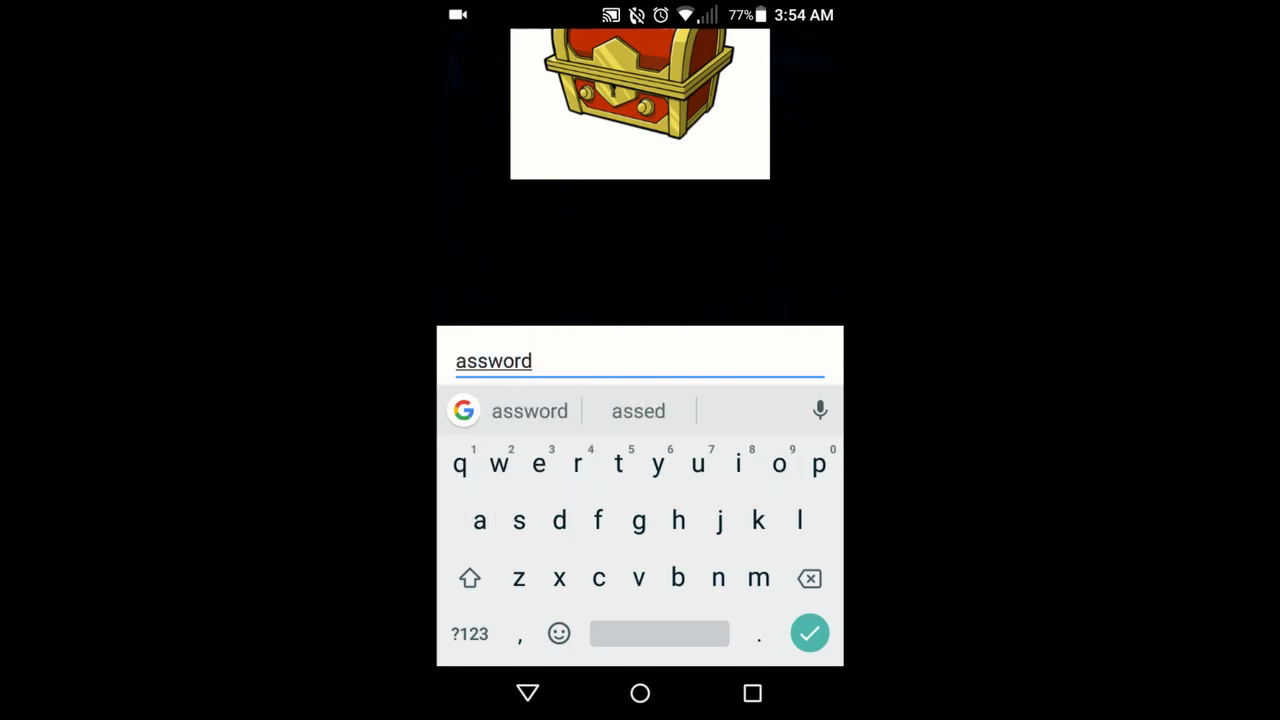
click(467, 361)
click(457, 361)
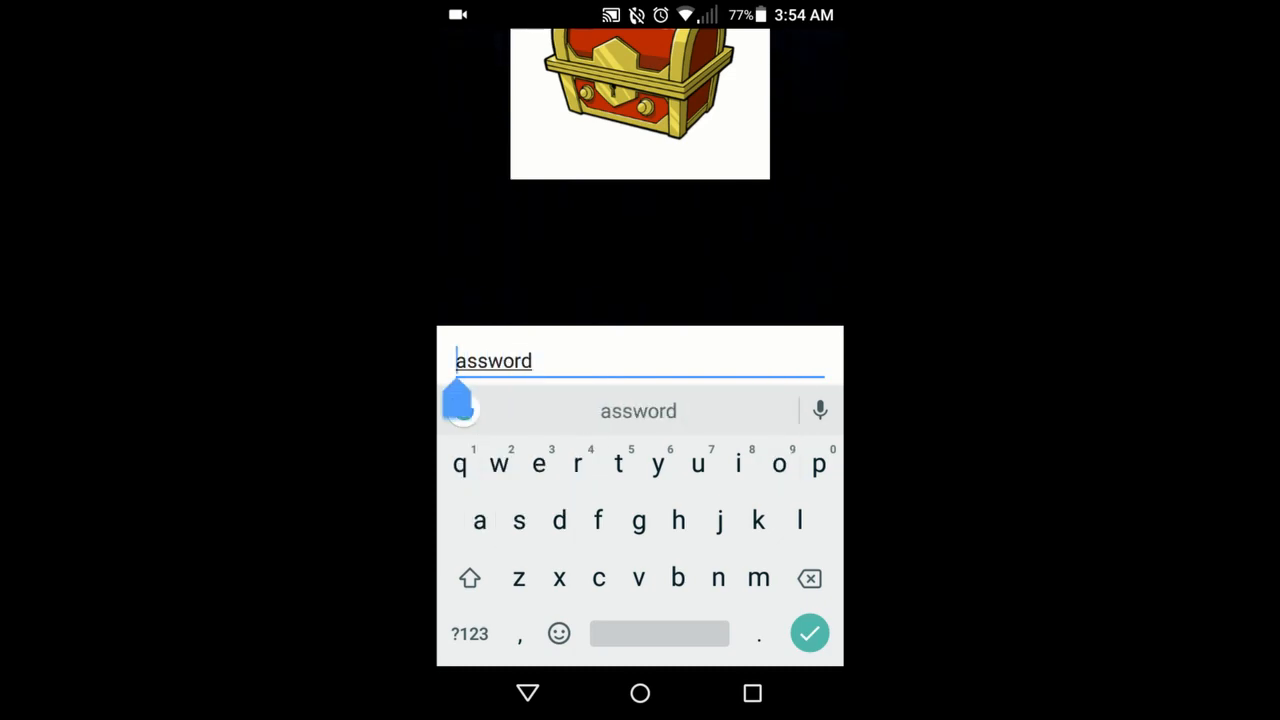
text(p)
key(Return)
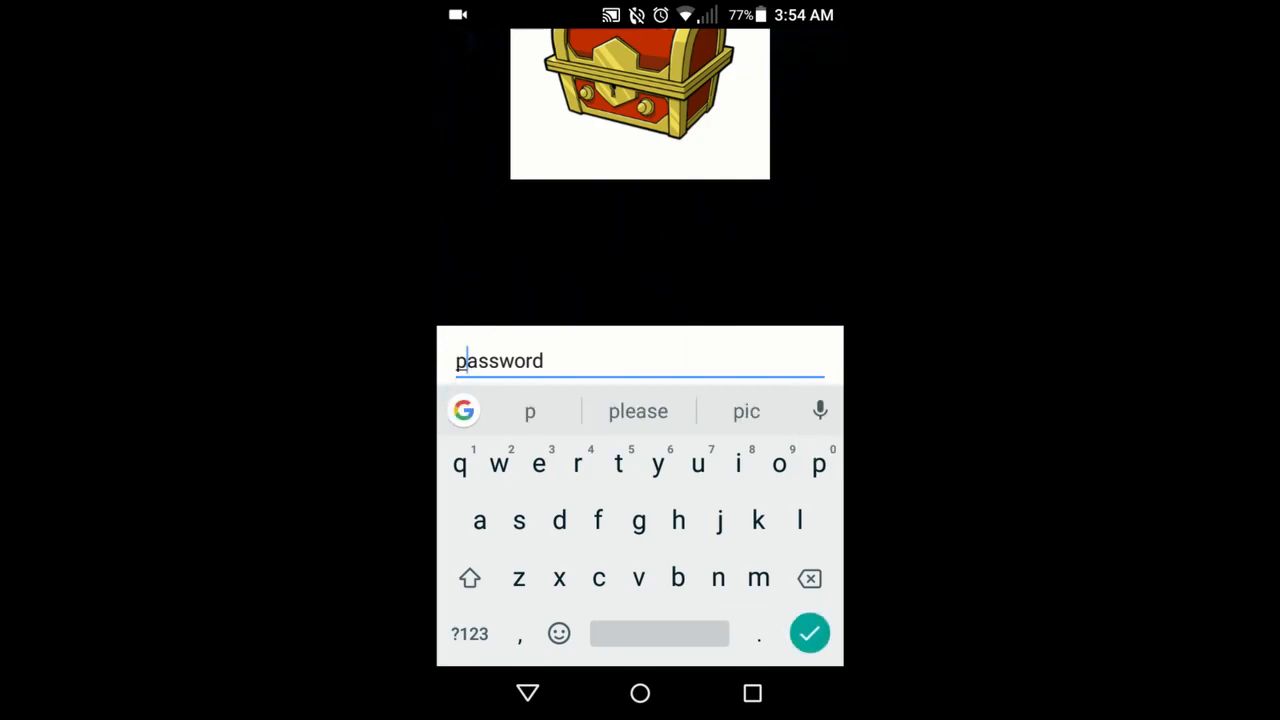